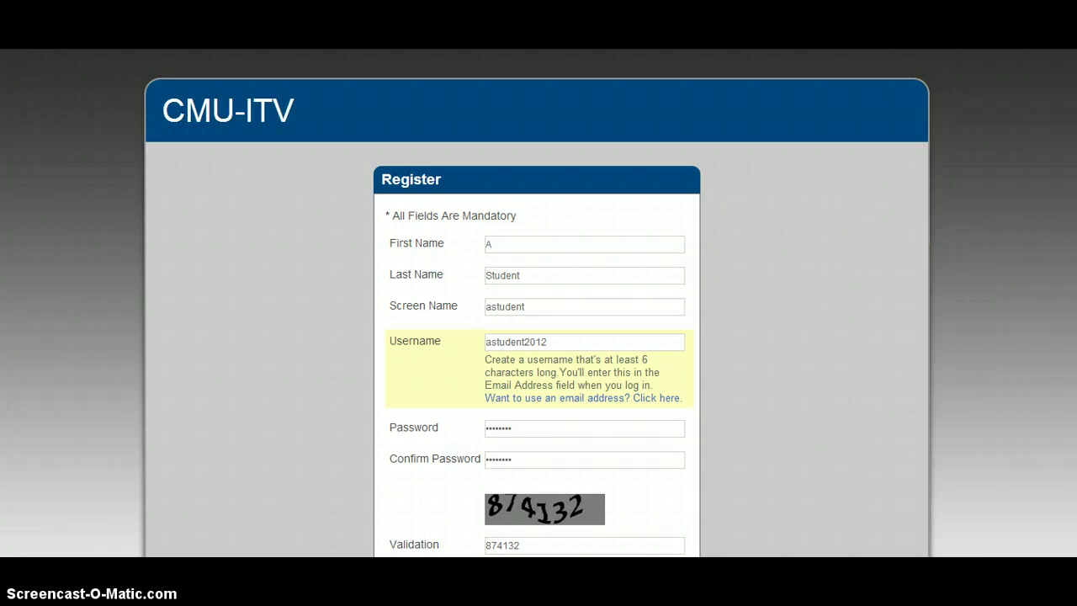
Agree to the Terms Of Use and submit the student registration form.
scroll(539, 303, down, 3)
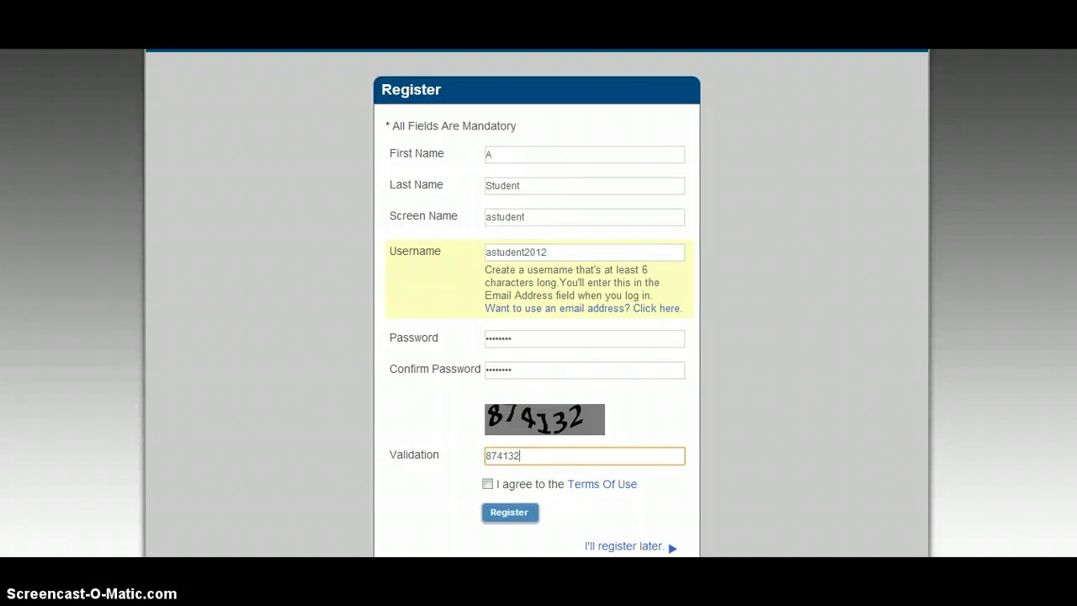
scroll(539, 302, up, 1)
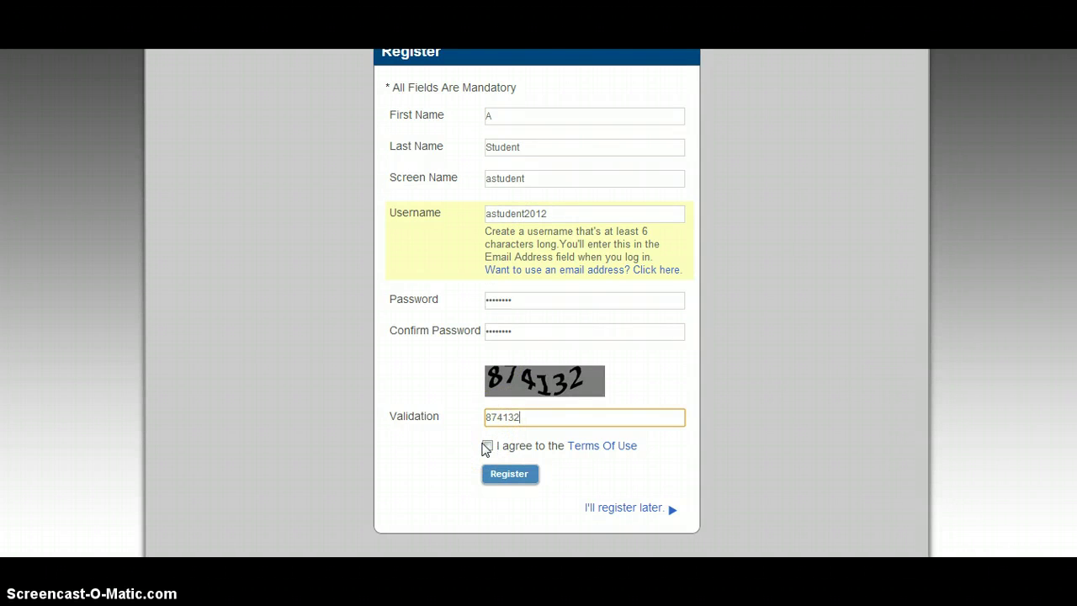
click(487, 446)
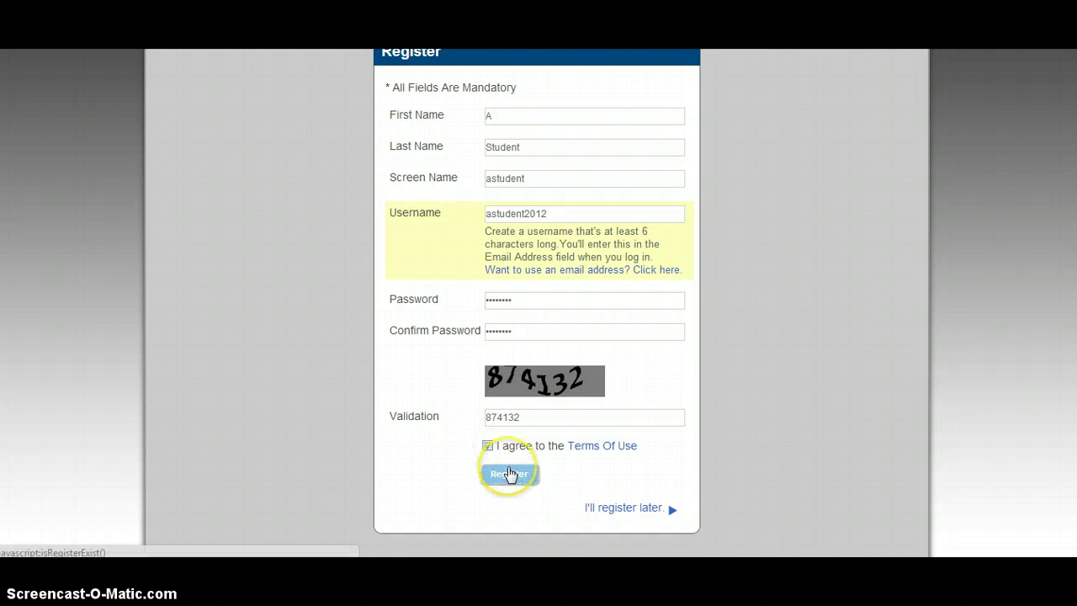
click(508, 468)
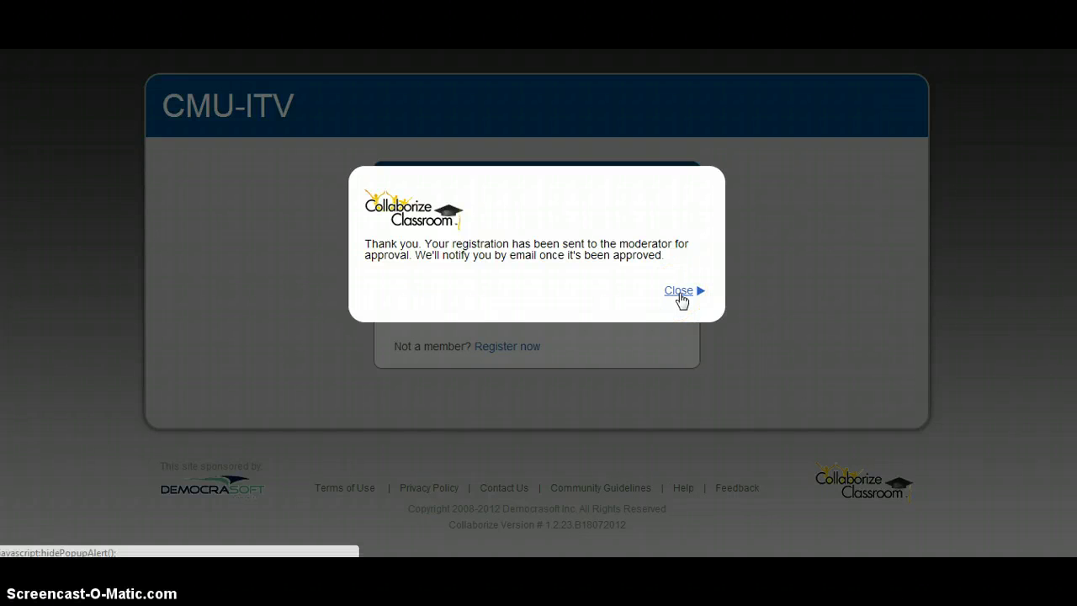
Close the registration confirmation and log in with the new student username and password.
click(679, 295)
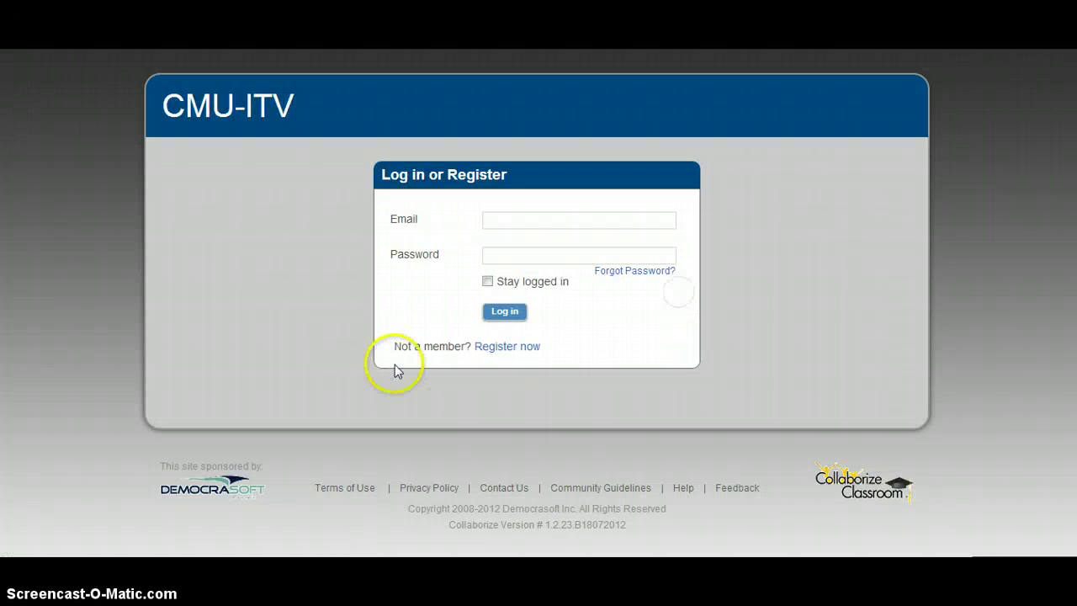
click(523, 222)
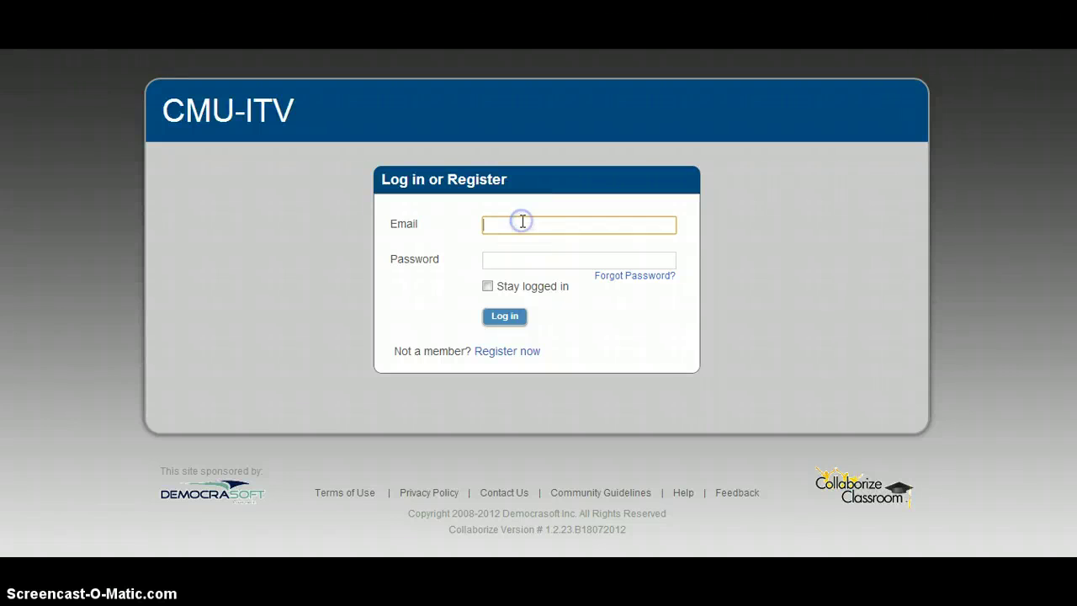
text(astudent2012)
key(Tab)
text(*******)
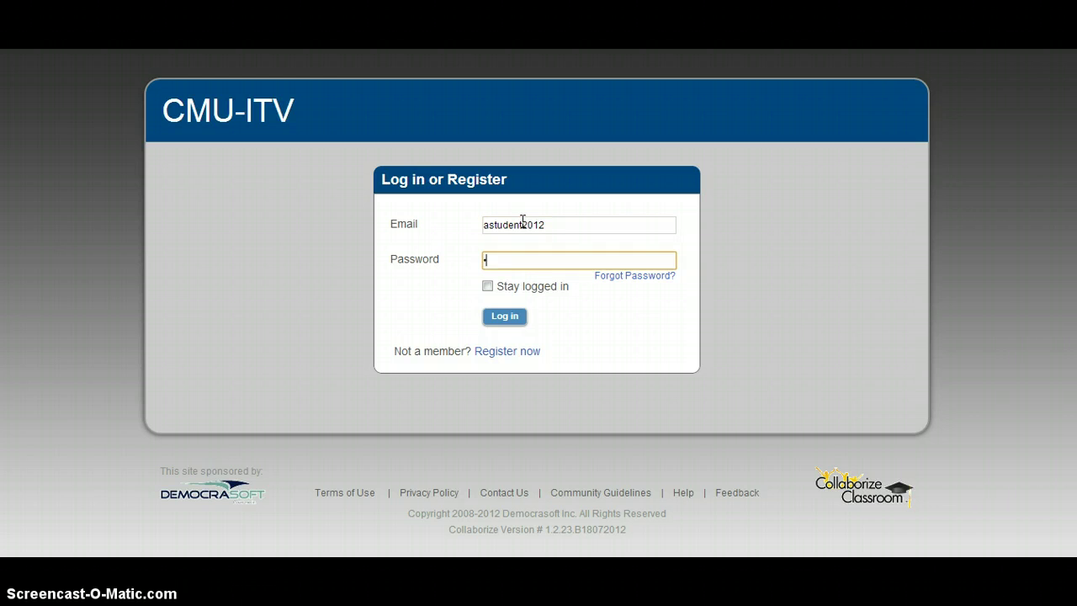
text(*)
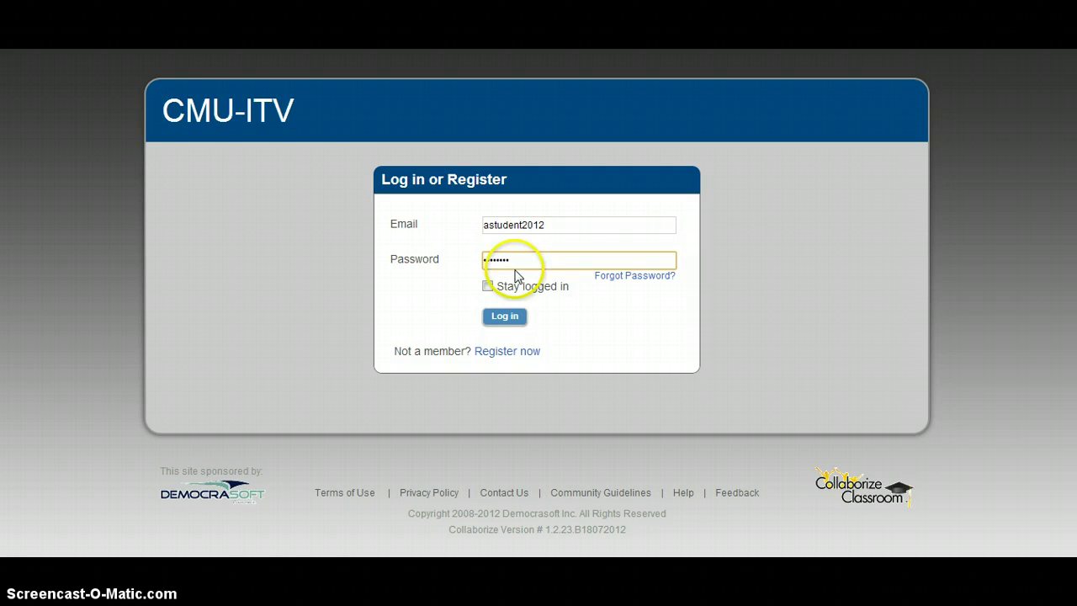
click(507, 315)
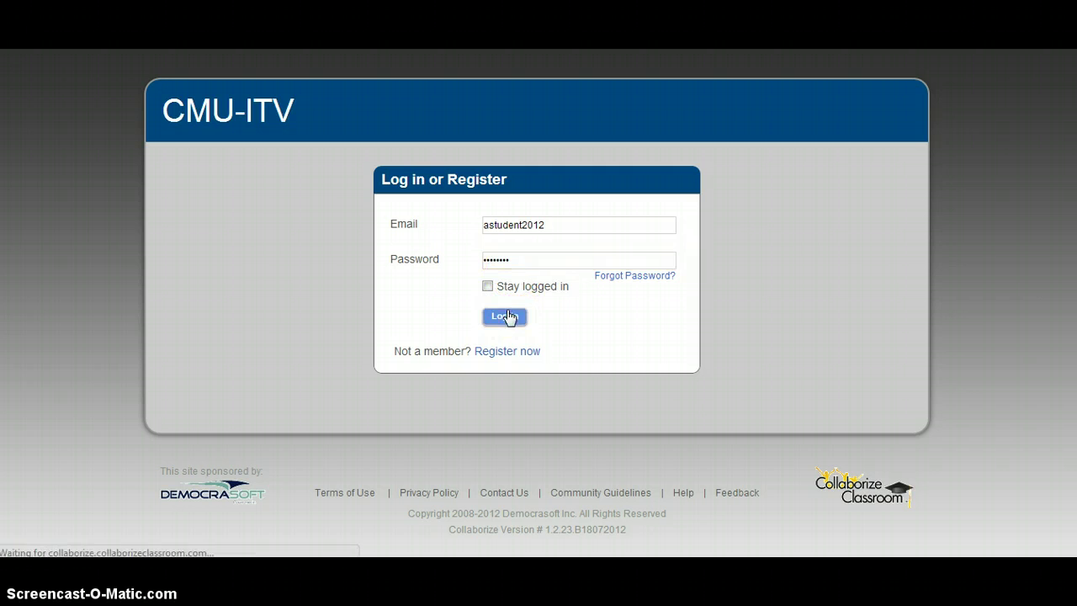
click(507, 315)
click(625, 141)
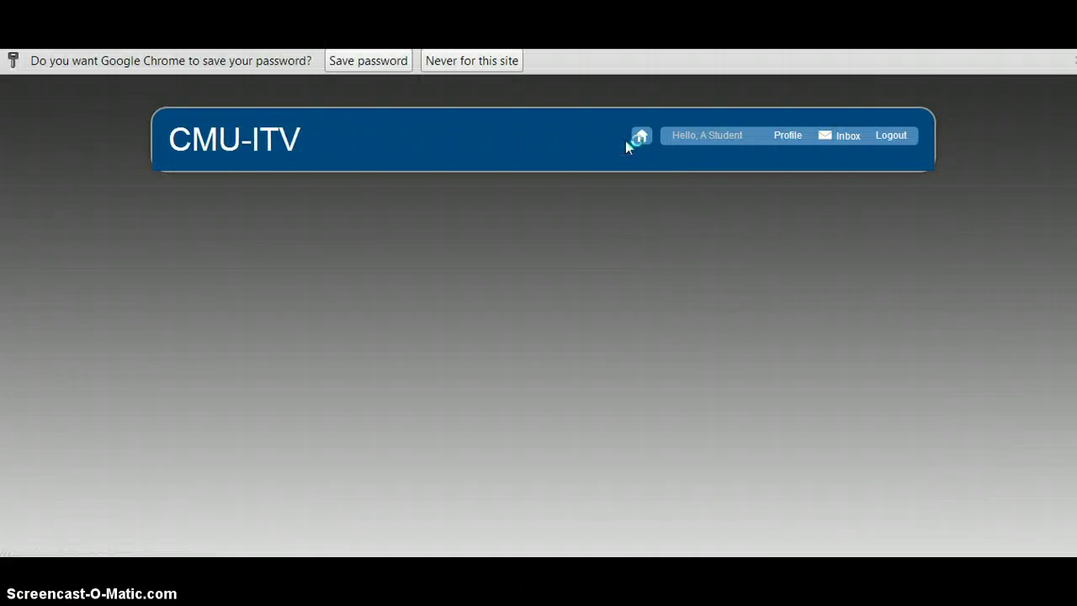
Open an empty Start a Discussion form from the dashboard.
click(583, 177)
click(476, 286)
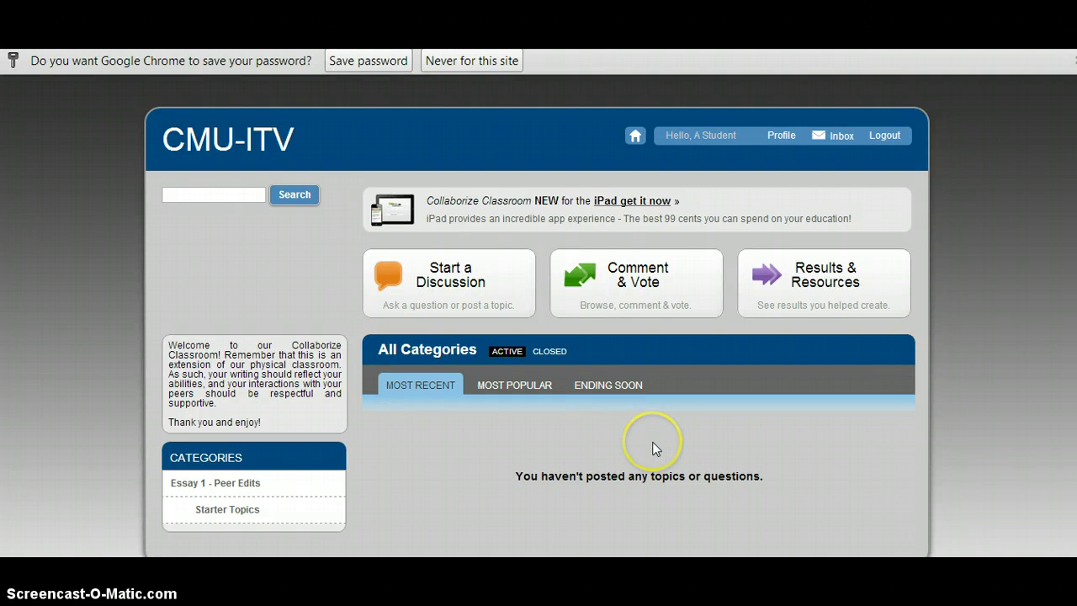
scroll(654, 447, down, 1)
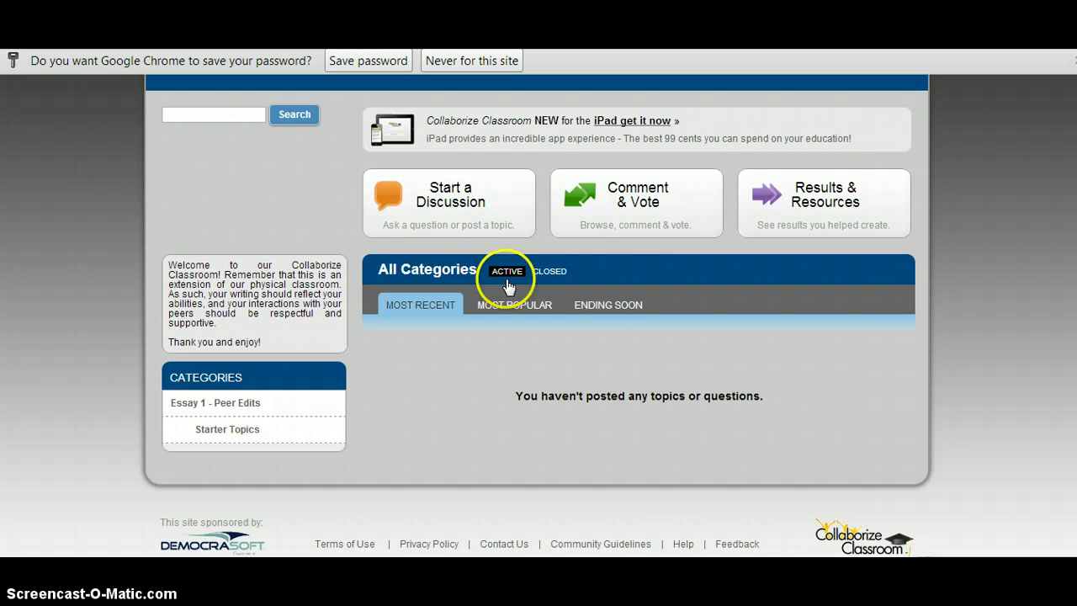
click(470, 226)
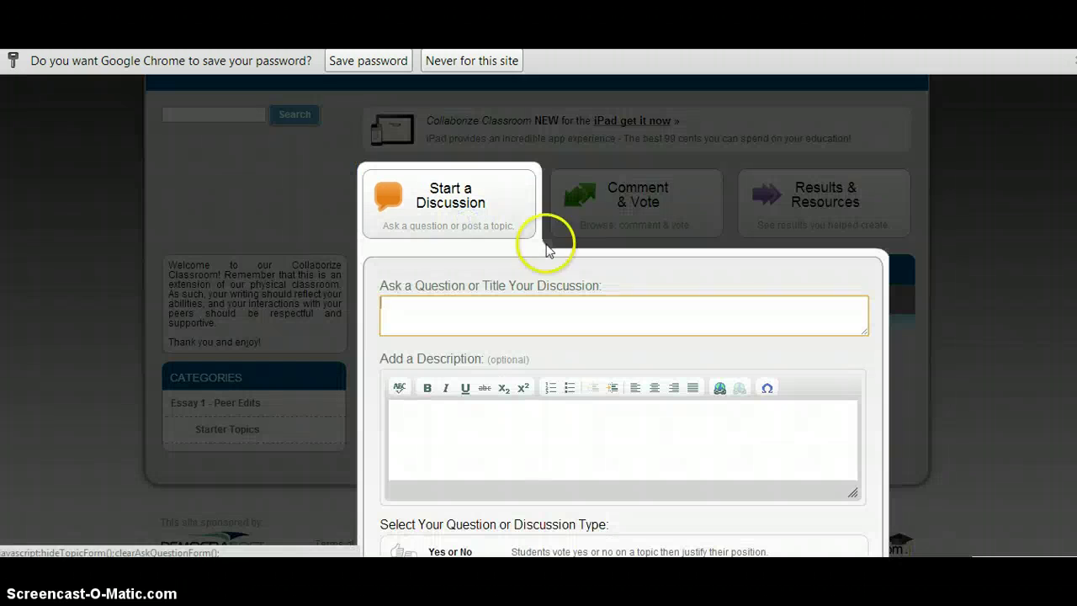
Make the discussion a Forum in the Starter Topics category.
scroll(594, 282, down, 4)
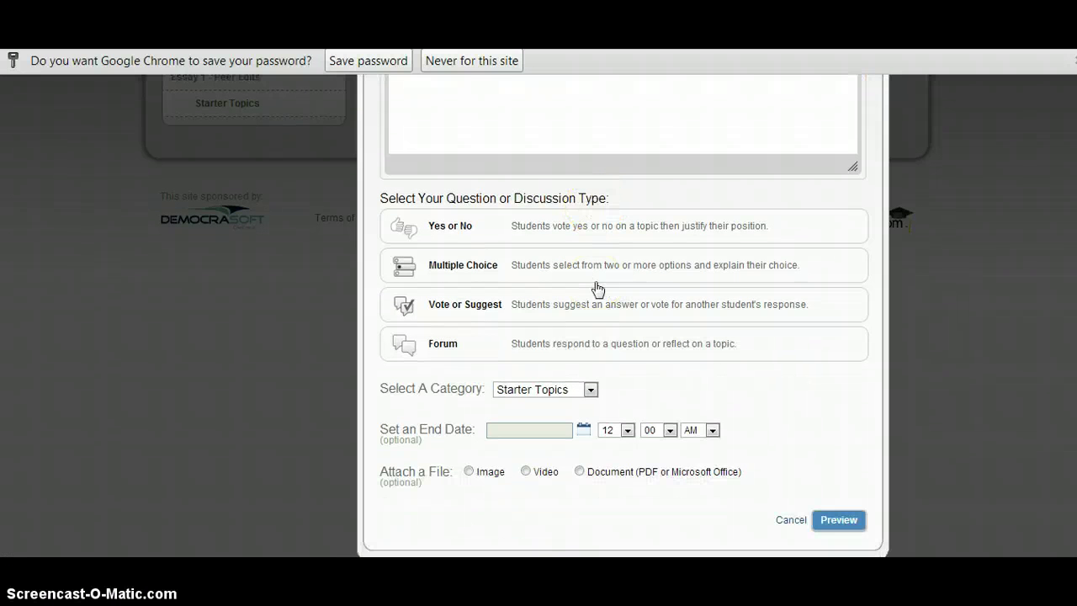
click(443, 345)
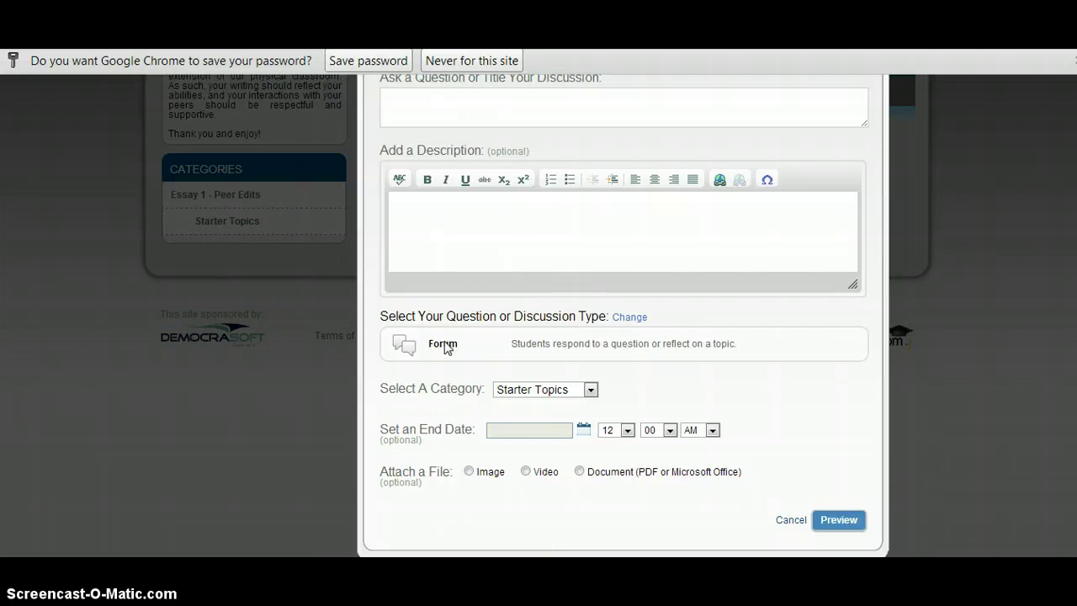
click(560, 389)
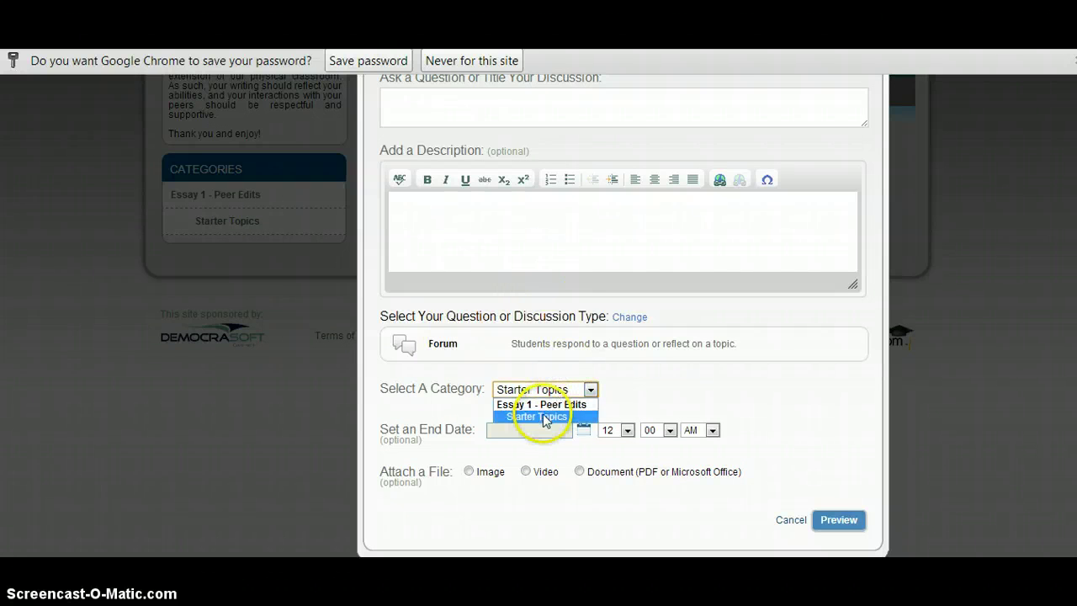
click(541, 415)
click(548, 269)
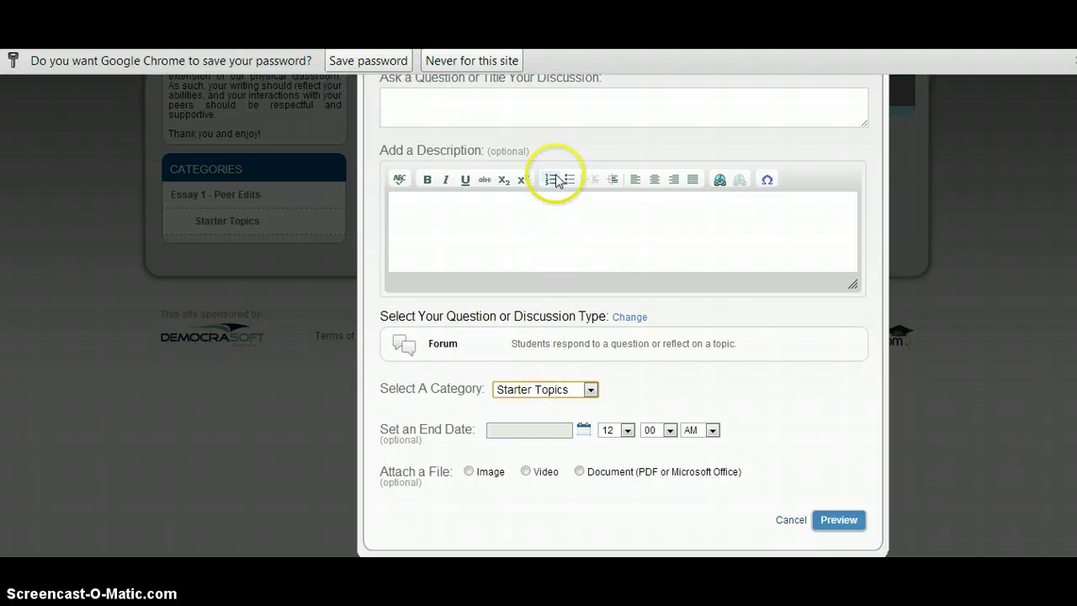
Choose a Document (PDF or Microsoft Office) attachment for the discussion.
click(561, 99)
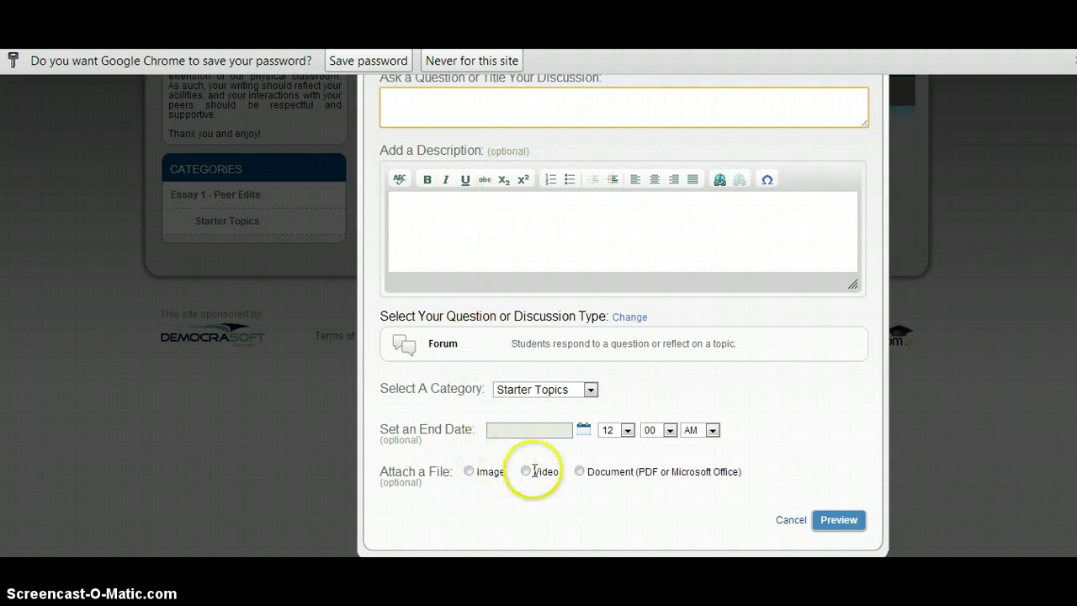
click(581, 472)
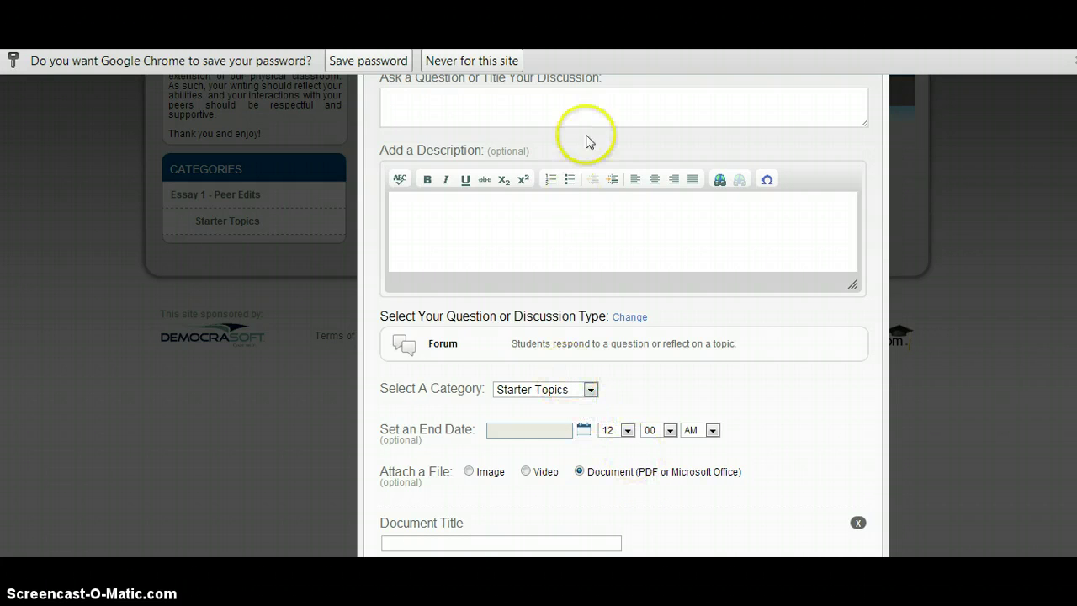
click(577, 98)
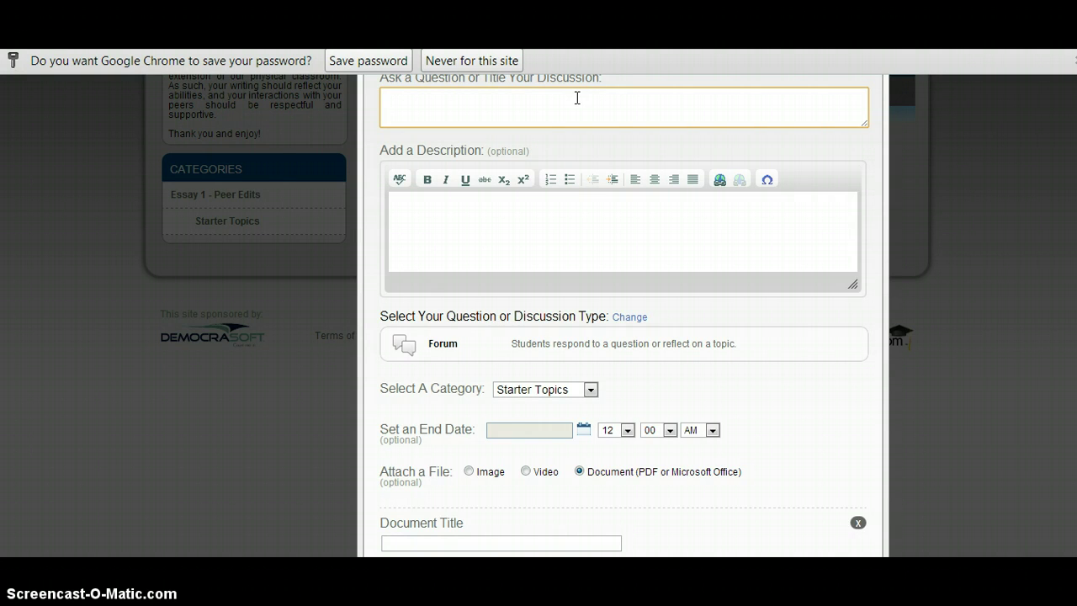
middle_click(577, 98)
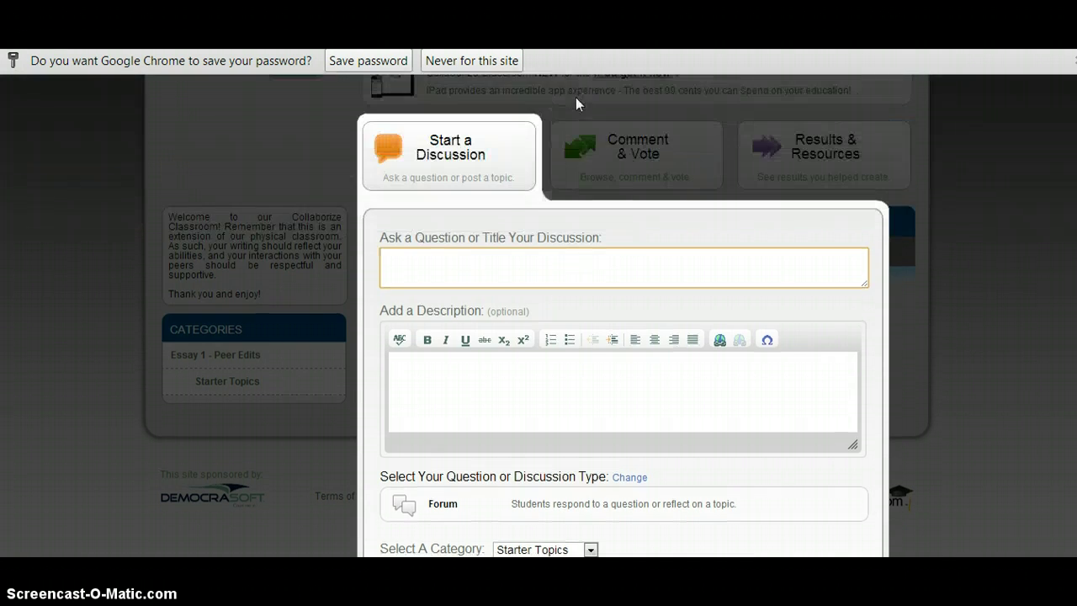
Decline saving the password and title the discussion 'How could I get my audience's attention better in my conclusion?'.
click(489, 61)
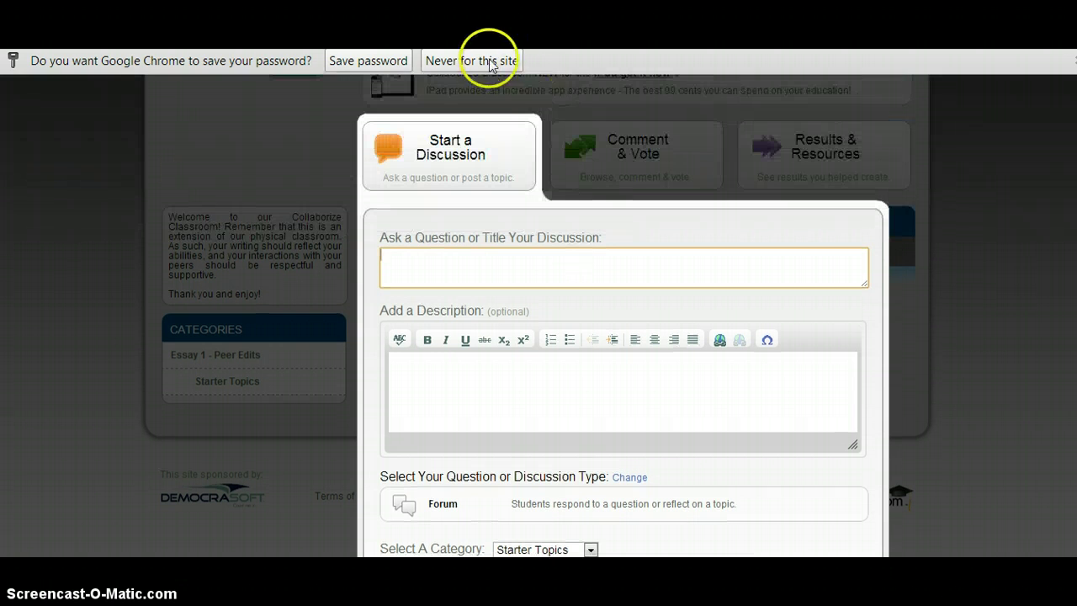
click(498, 242)
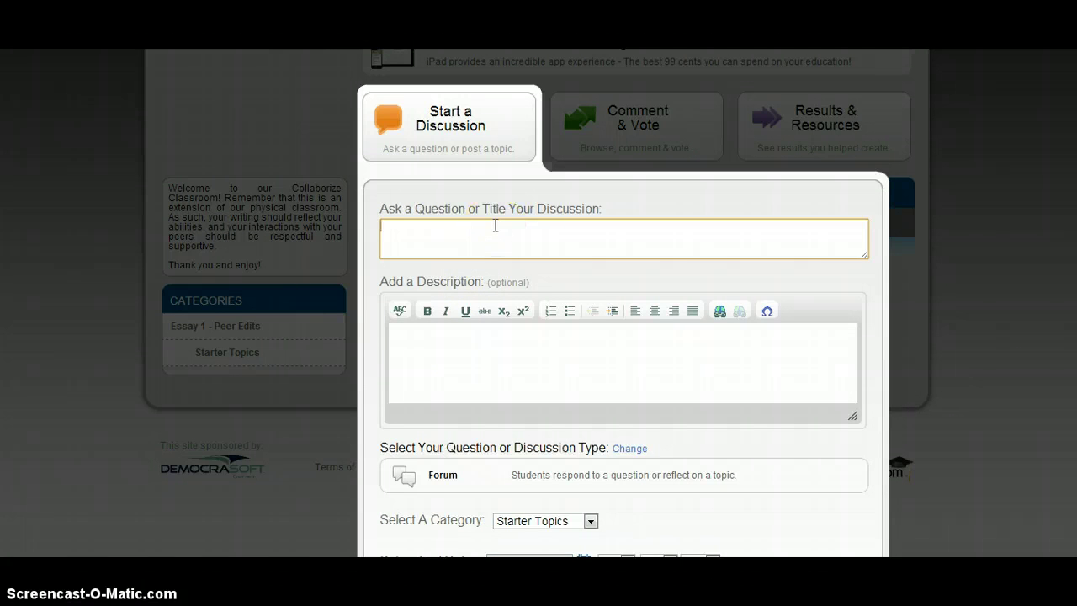
text(How could I get my audi)
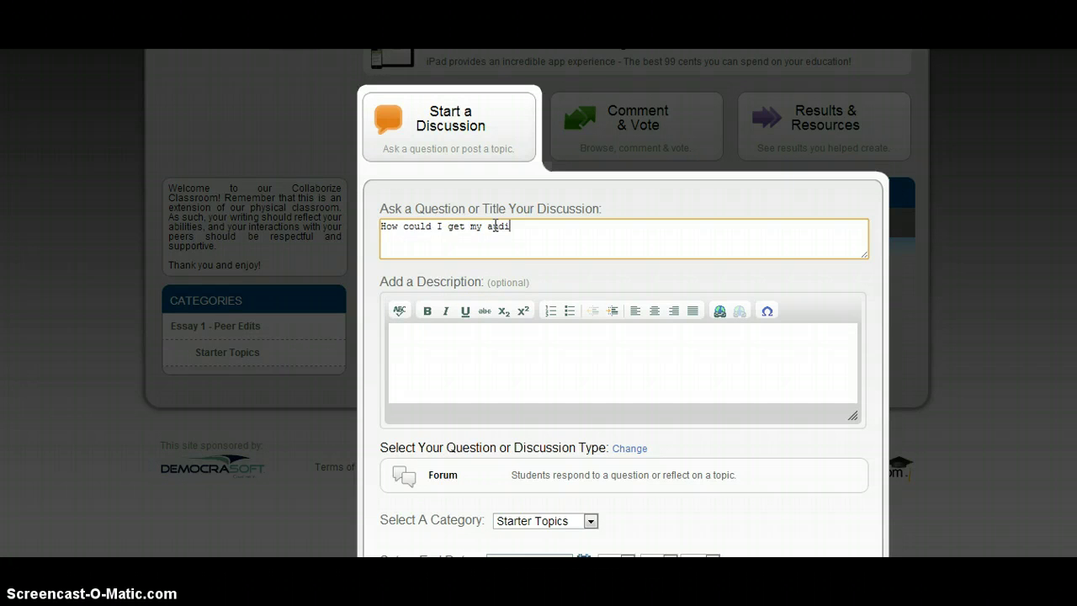
text(ence's attention better in m)
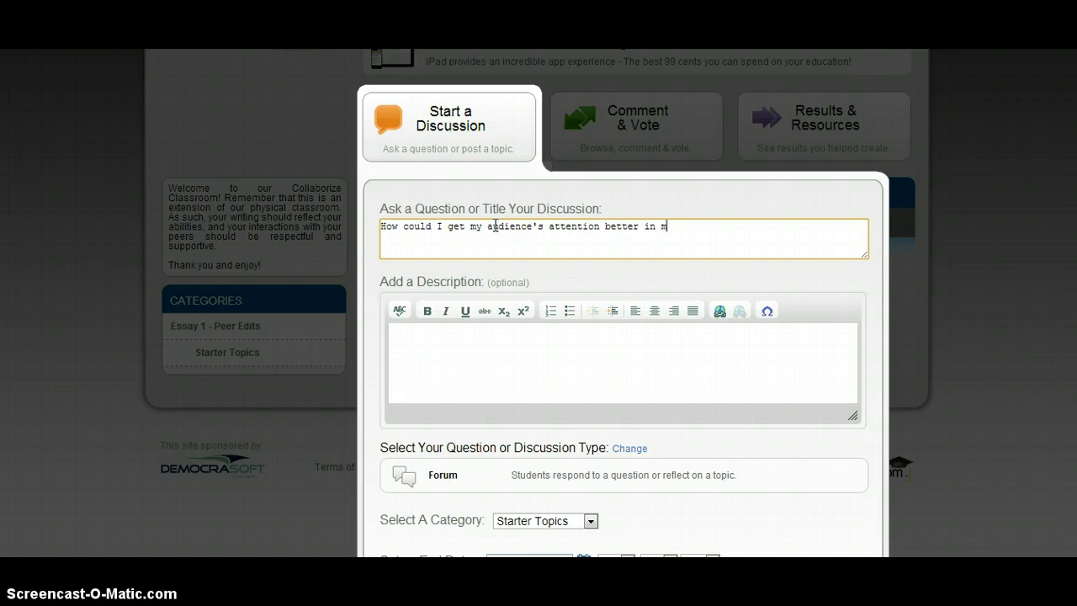
text(y conclusion?)
Add the description 'Feel free to give other suggestions as well.'.
key(Tab)
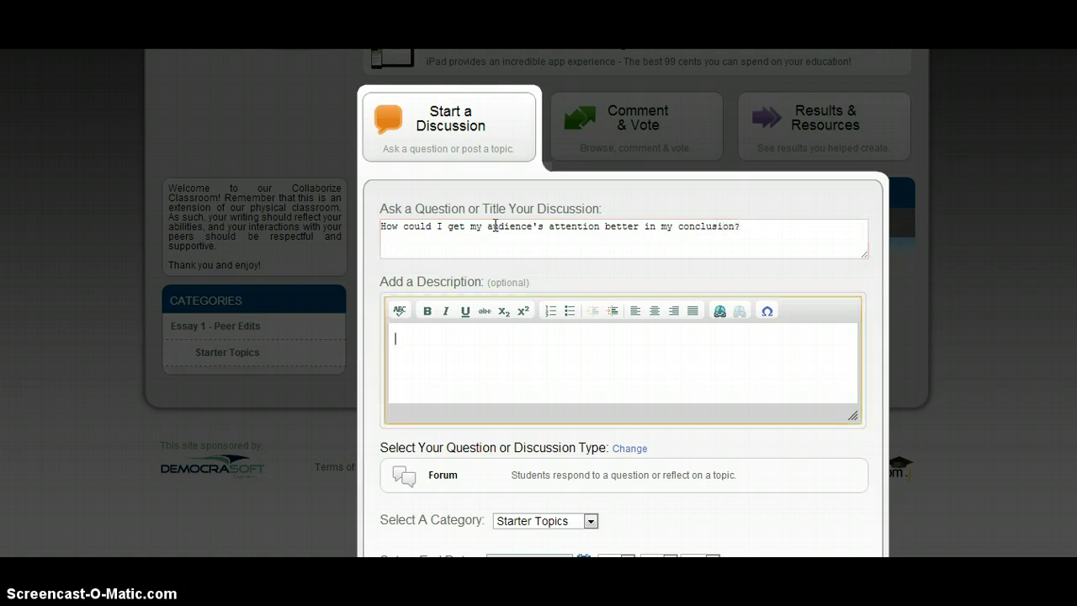
text(Feel free to give other st)
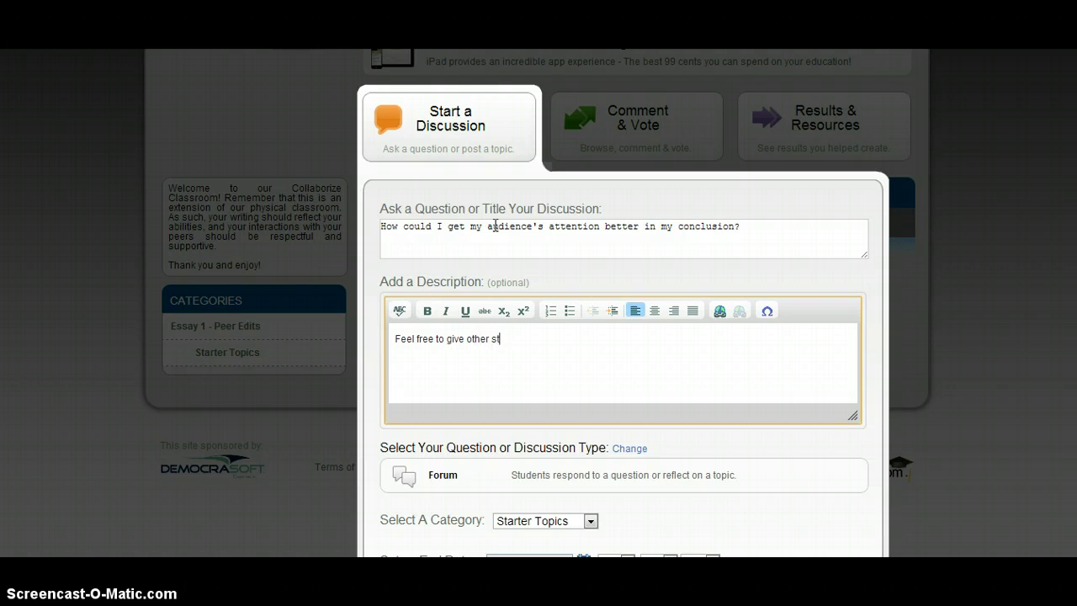
key(BackSpace)
text(uggestions as well.)
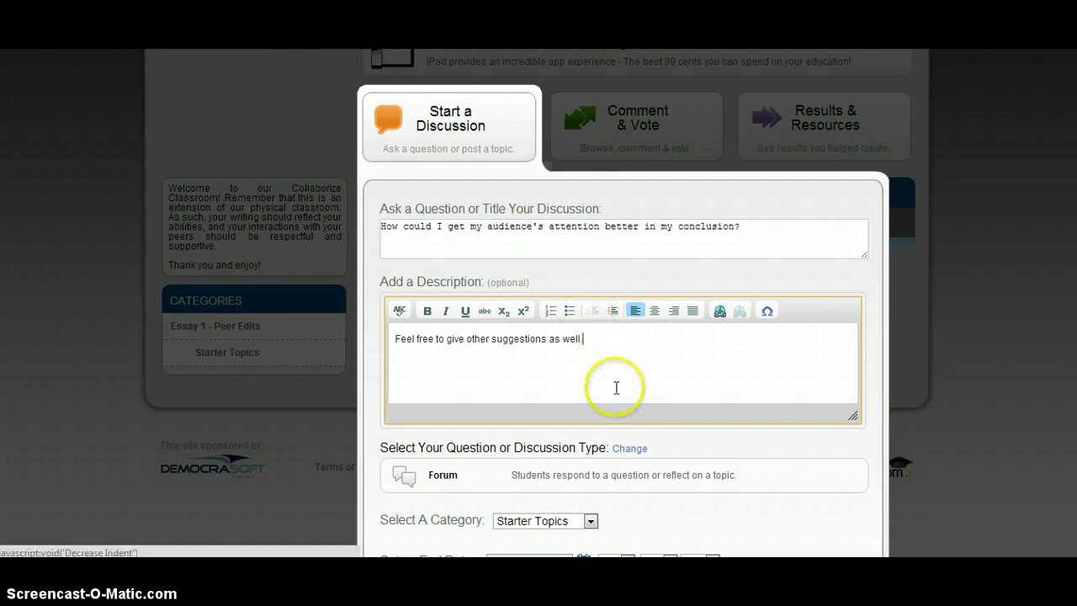
Enter the essay author's name followed by ' - CMU' as the Document Title.
scroll(614, 384, down, 3)
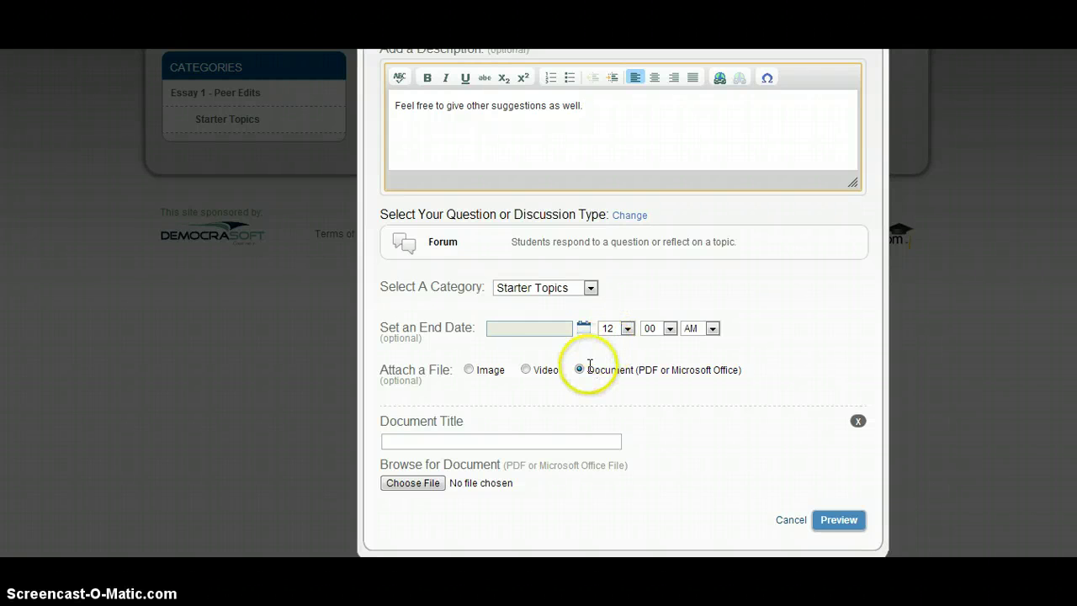
click(531, 442)
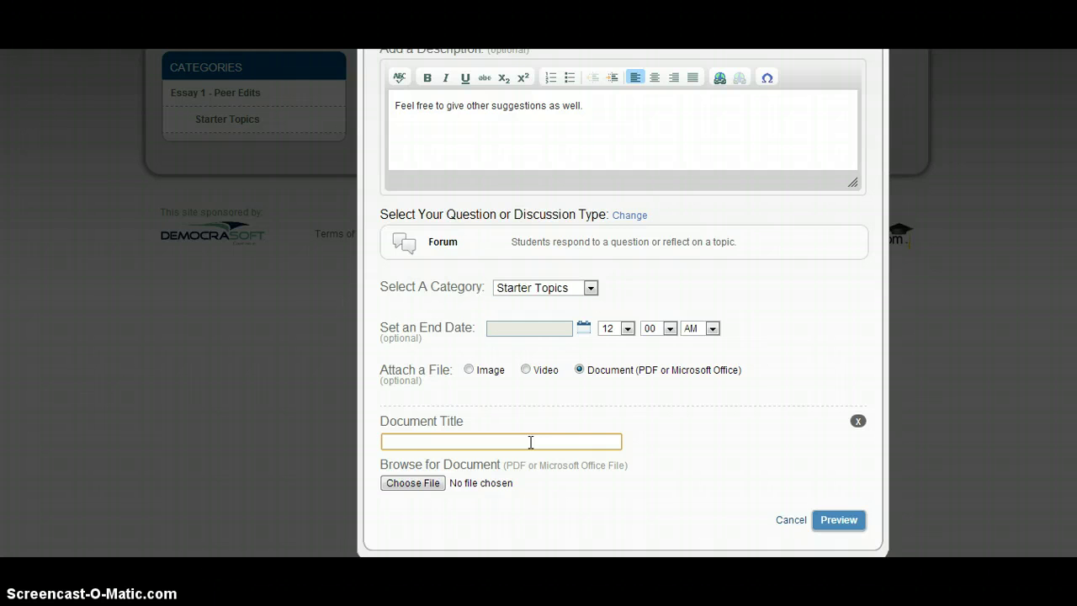
text(Stone K - CMU)
Attach Comma Splices & Fused Sentences.pdf from Documents > CMU > Grammar Exercises.
click(409, 486)
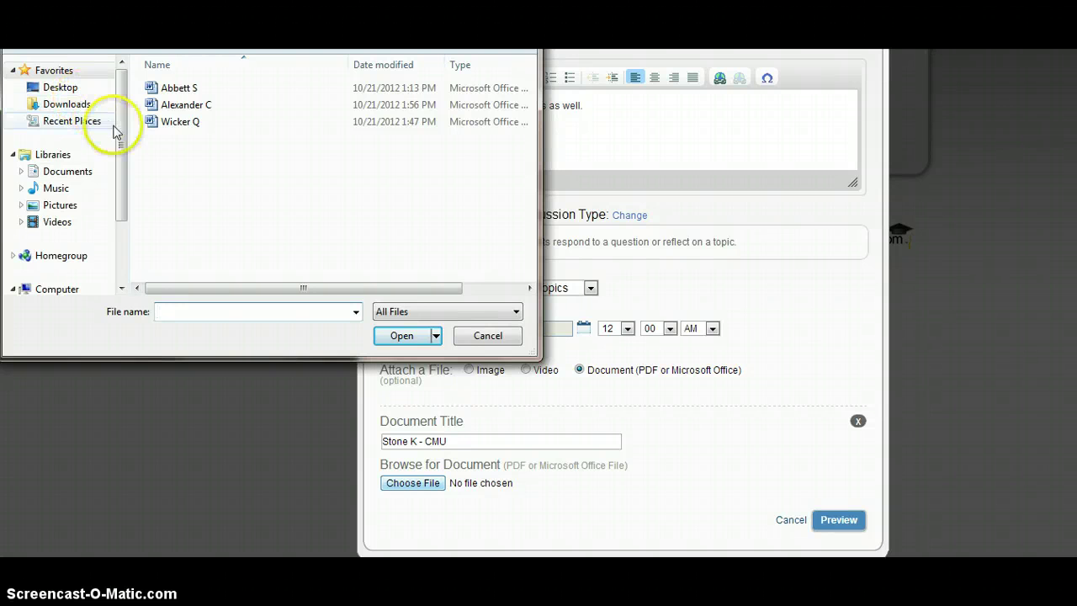
click(97, 172)
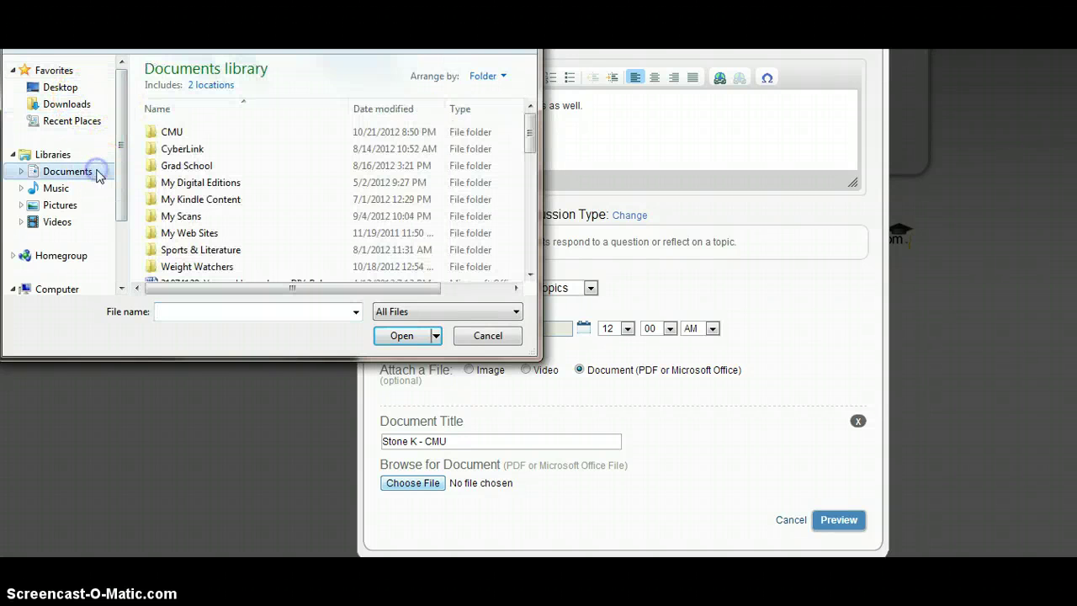
click(188, 136)
double_click(189, 134)
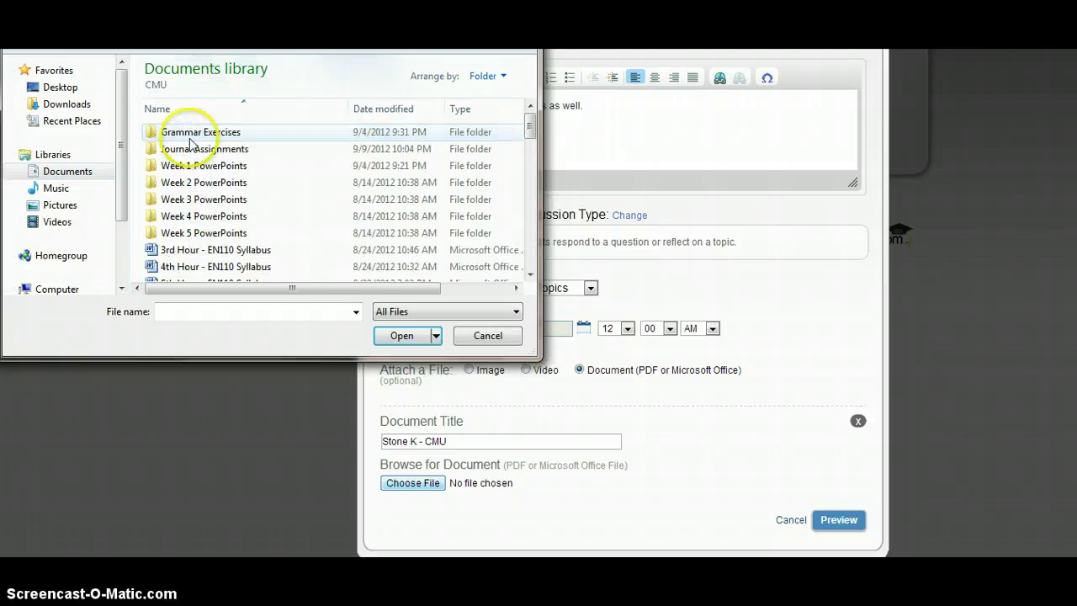
double_click(228, 132)
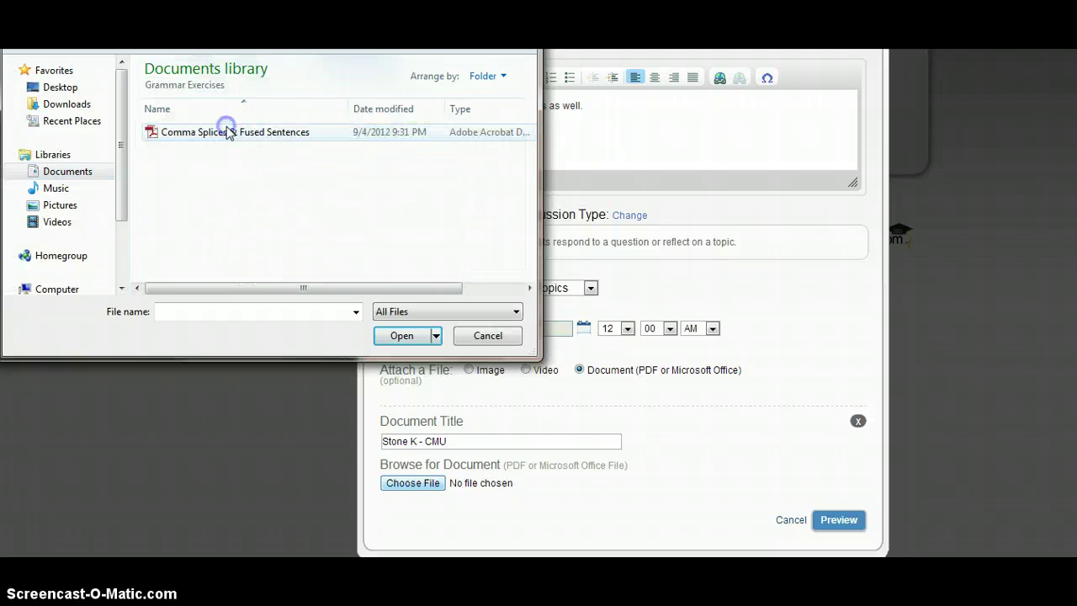
click(228, 132)
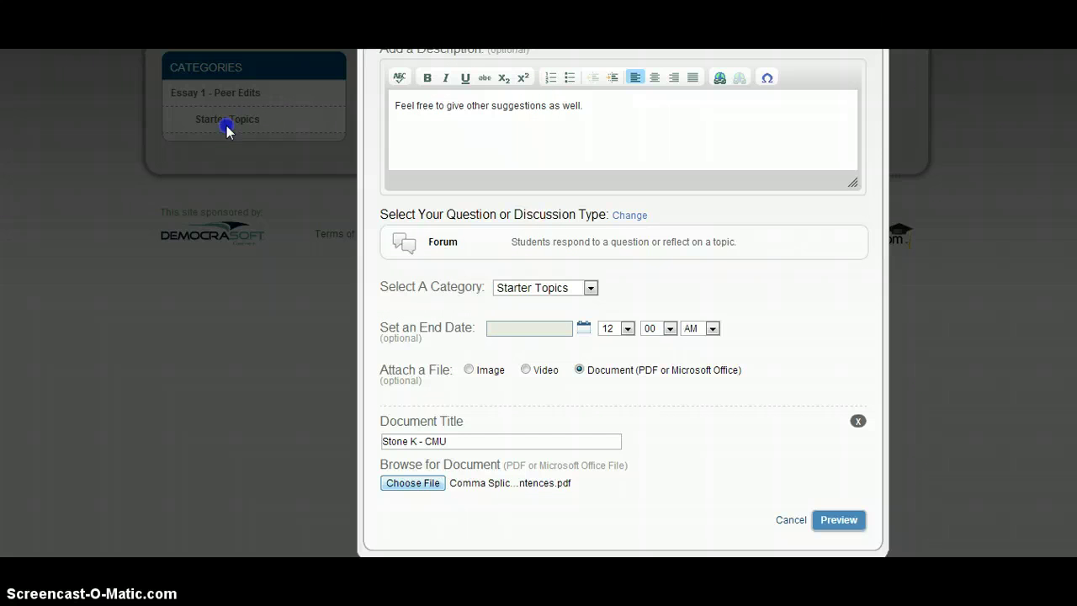
click(620, 442)
Preview the discussion post, review it, and submit it for moderator approval.
click(844, 520)
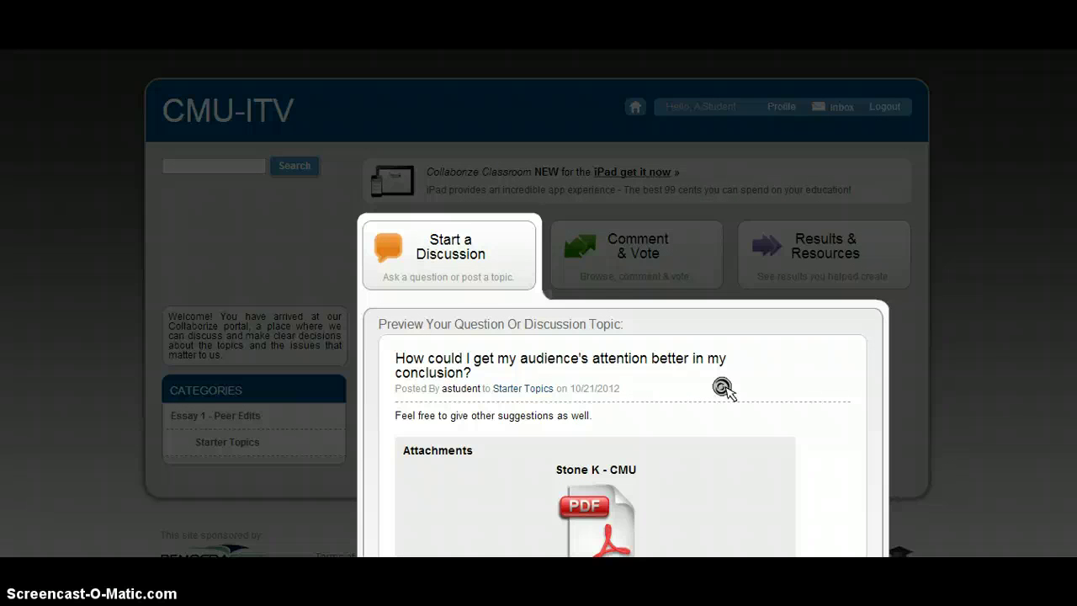
scroll(725, 392, down, 3)
scroll(725, 392, down, 1)
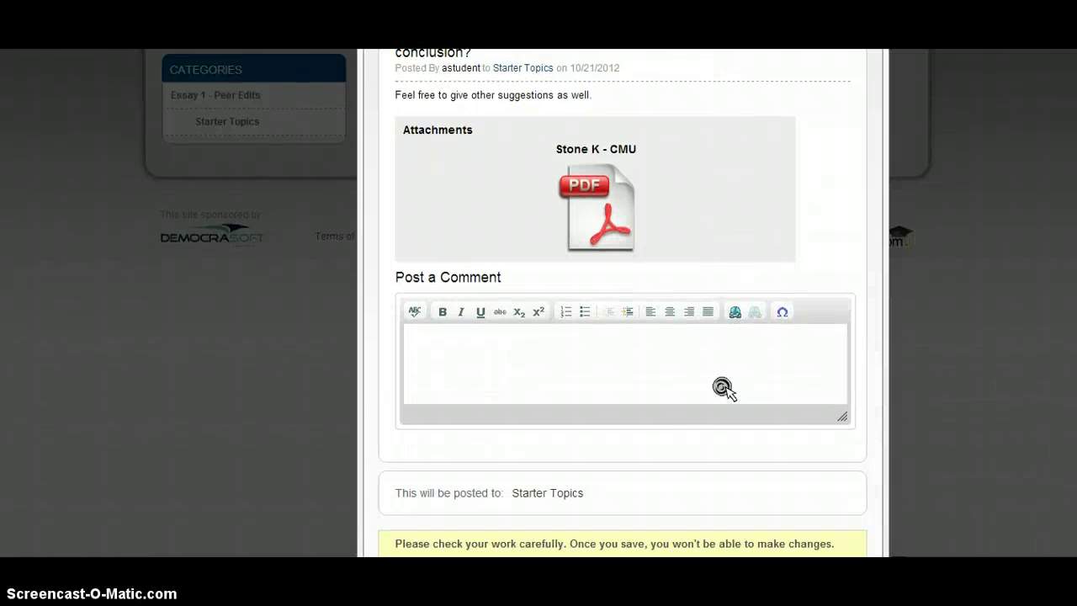
scroll(725, 392, down, 1)
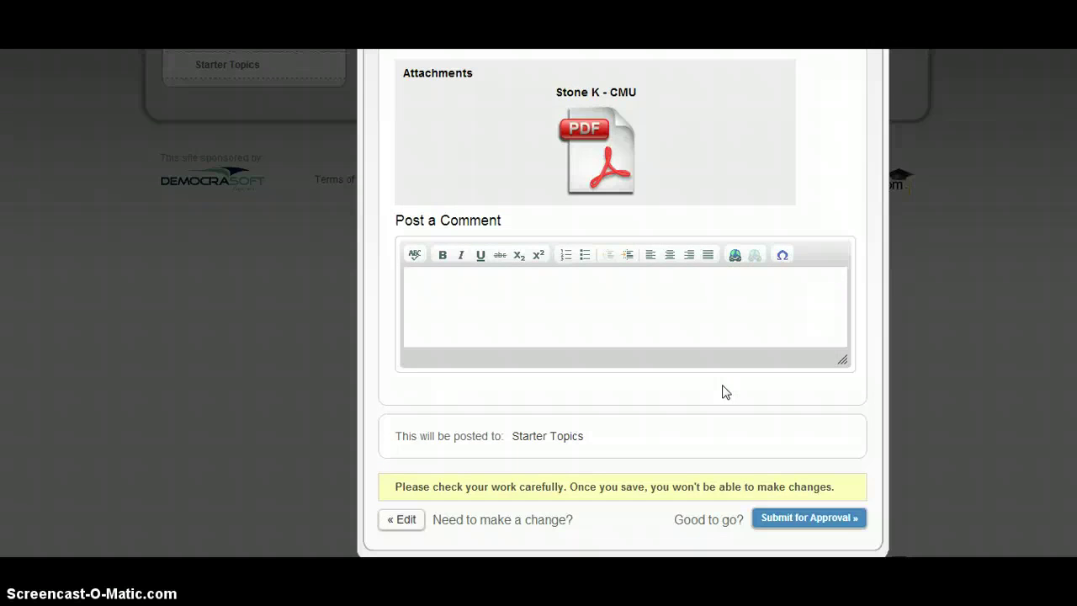
scroll(725, 392, up, 4)
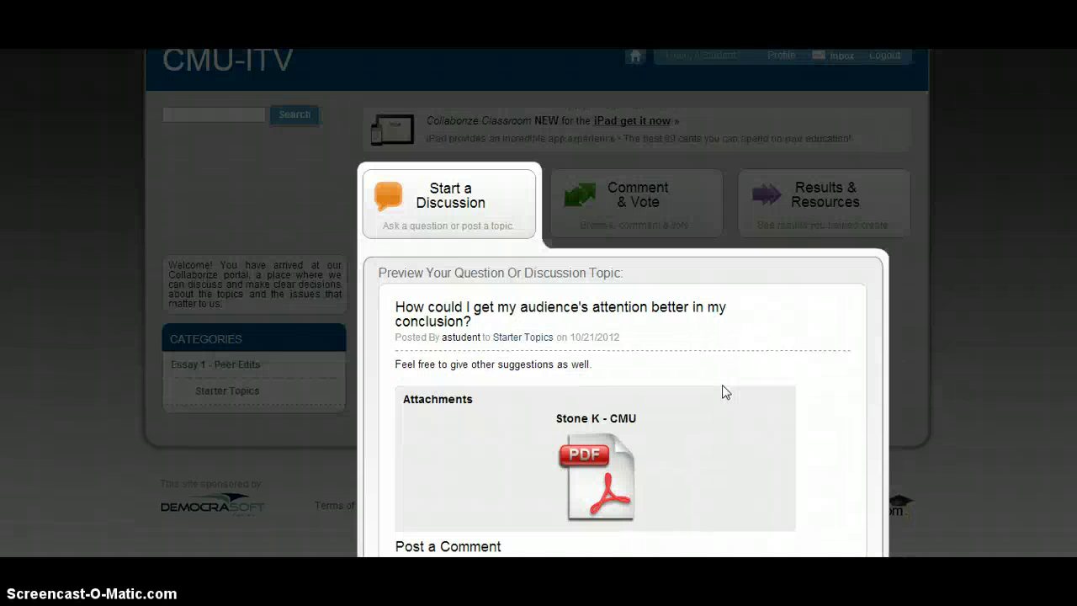
scroll(722, 385, down, 4)
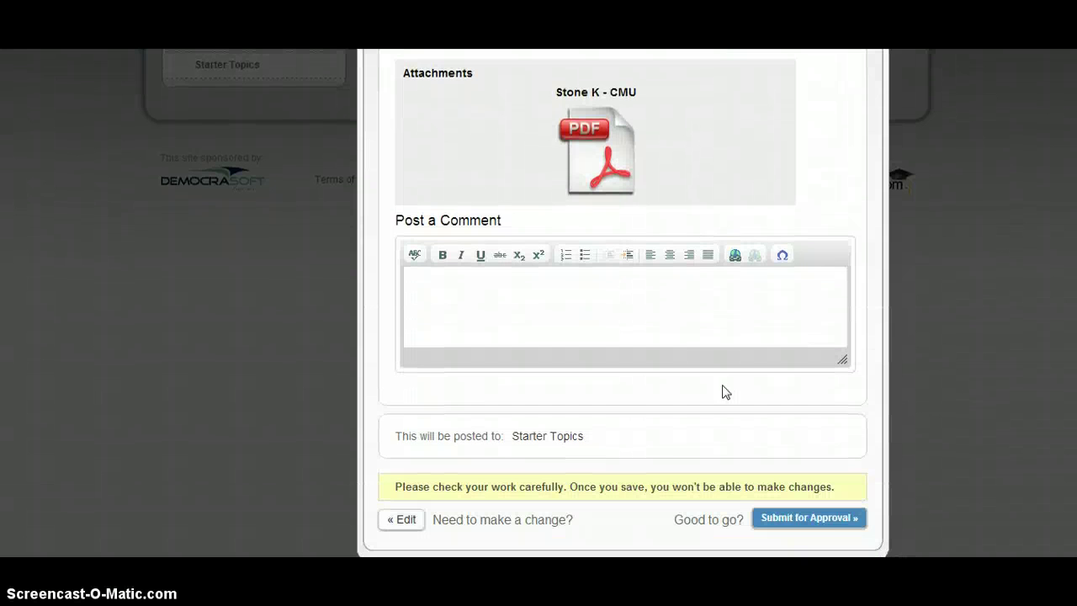
click(811, 518)
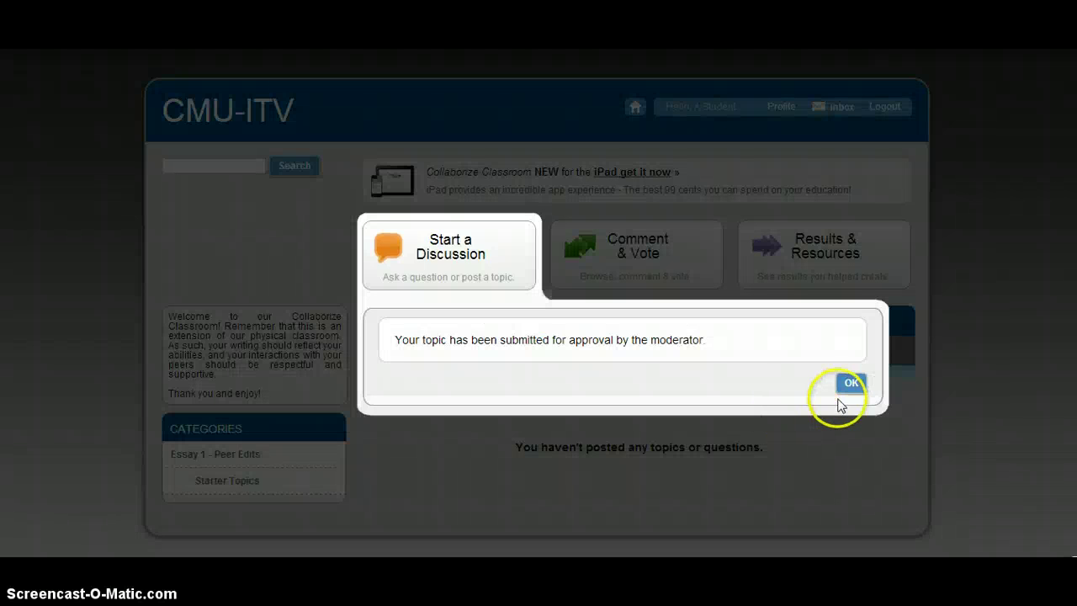
Dismiss the confirmation and open the conclusion question listed under Starter Topics.
click(850, 383)
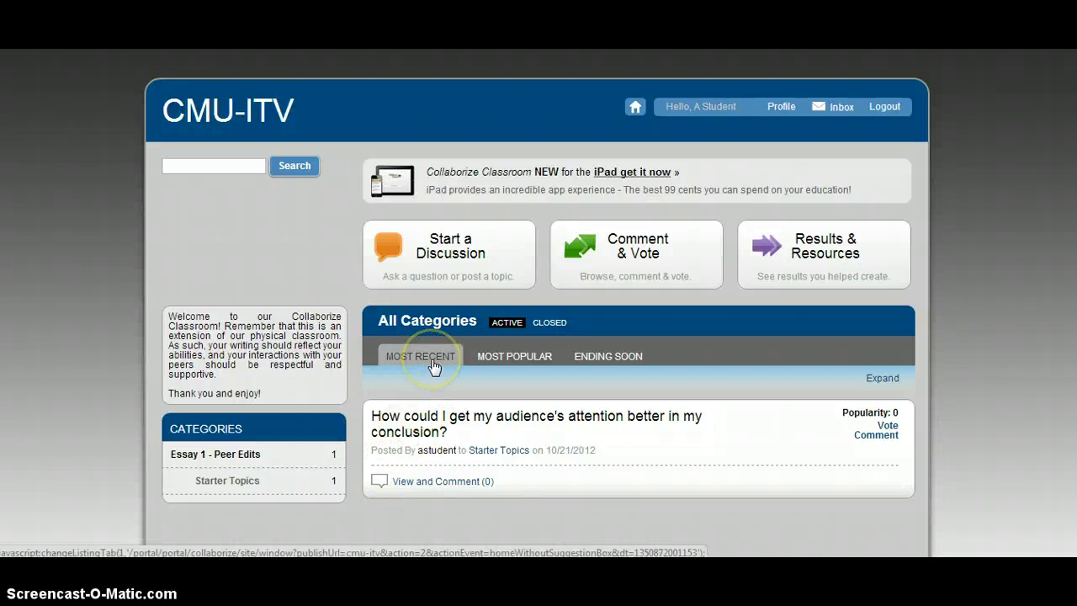
click(251, 484)
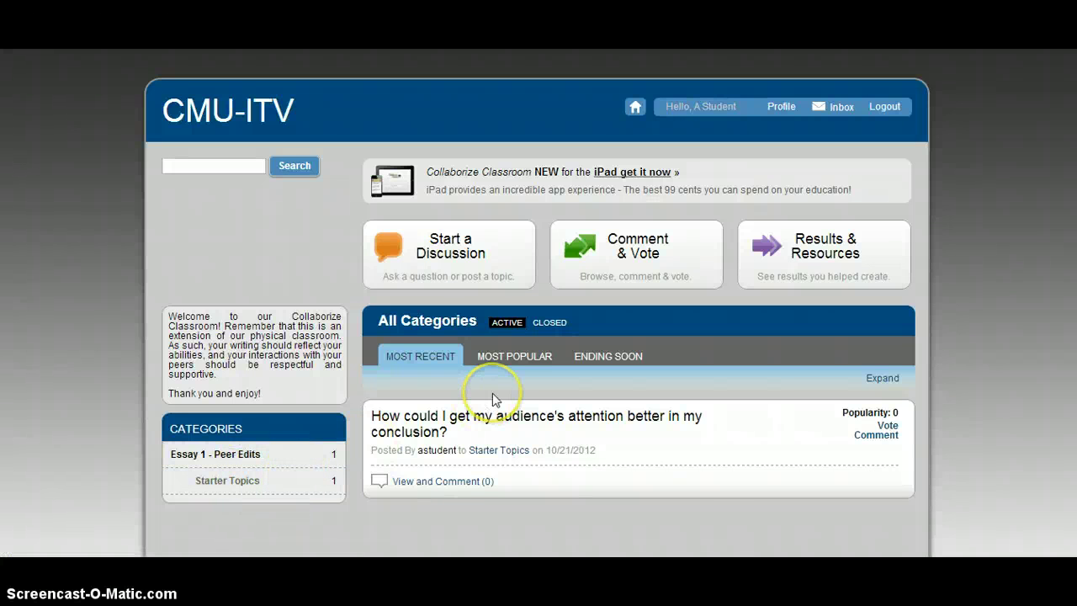
click(500, 437)
click(422, 488)
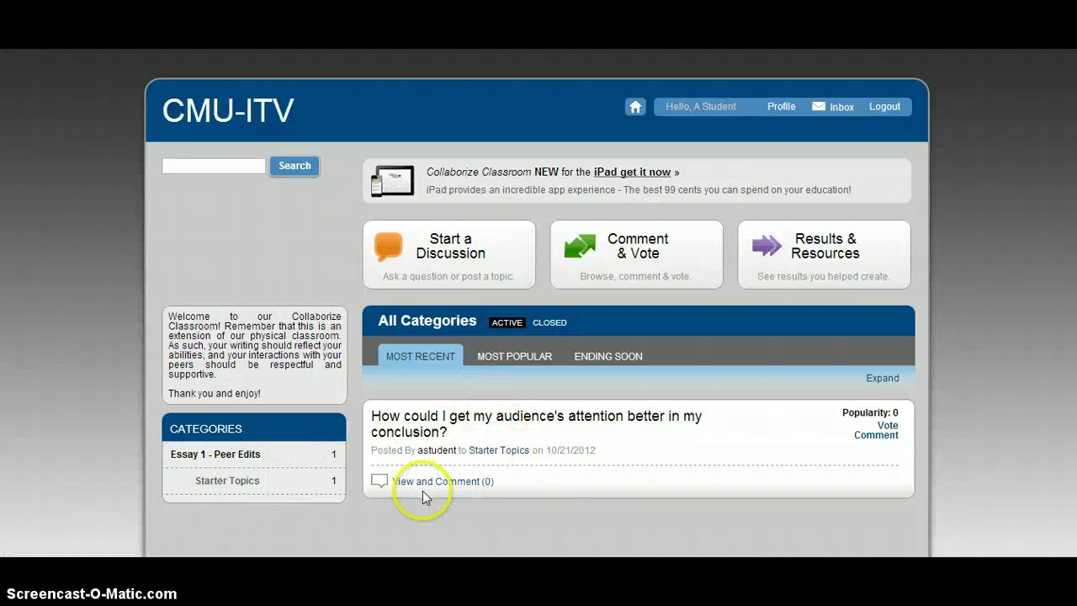
click(435, 478)
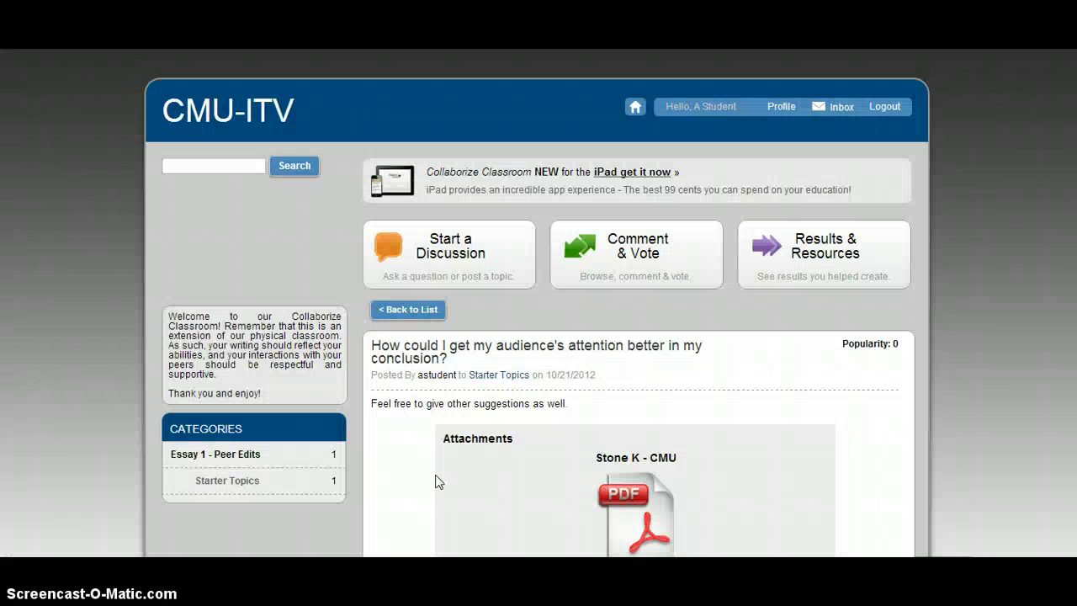
Open the conclusion question's discussion page and place the cursor in the Post a Comment box.
click(596, 409)
middle_click(620, 457)
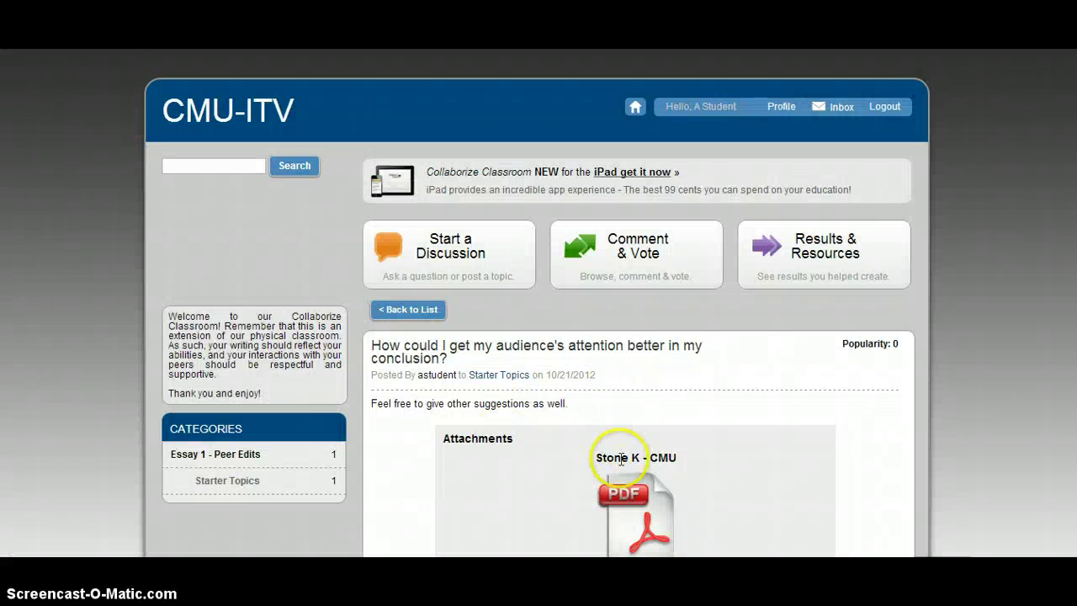
scroll(620, 460, up, 3)
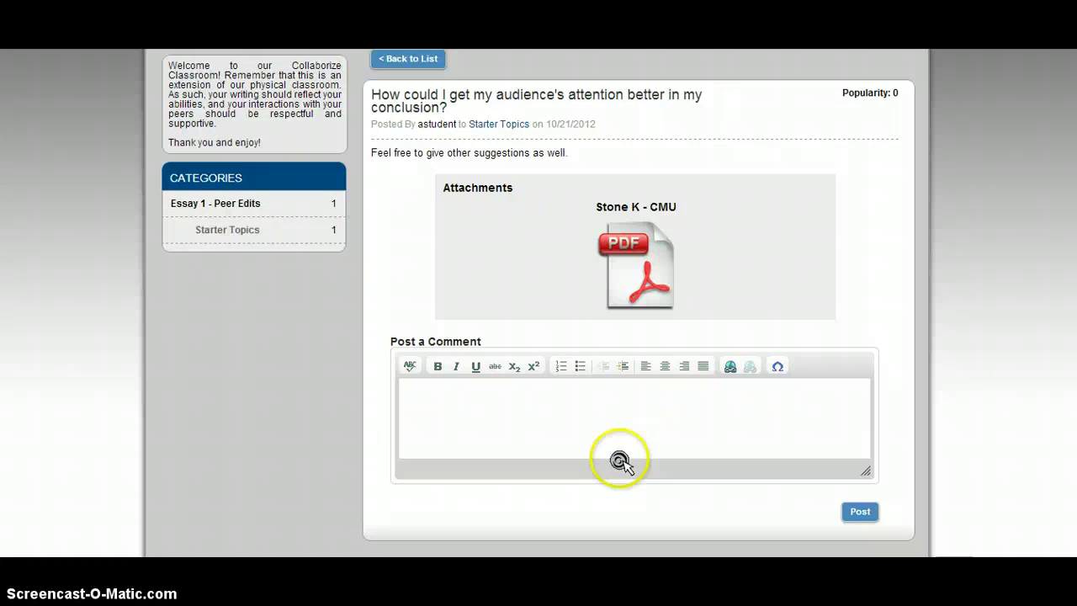
scroll(620, 462, up, 1)
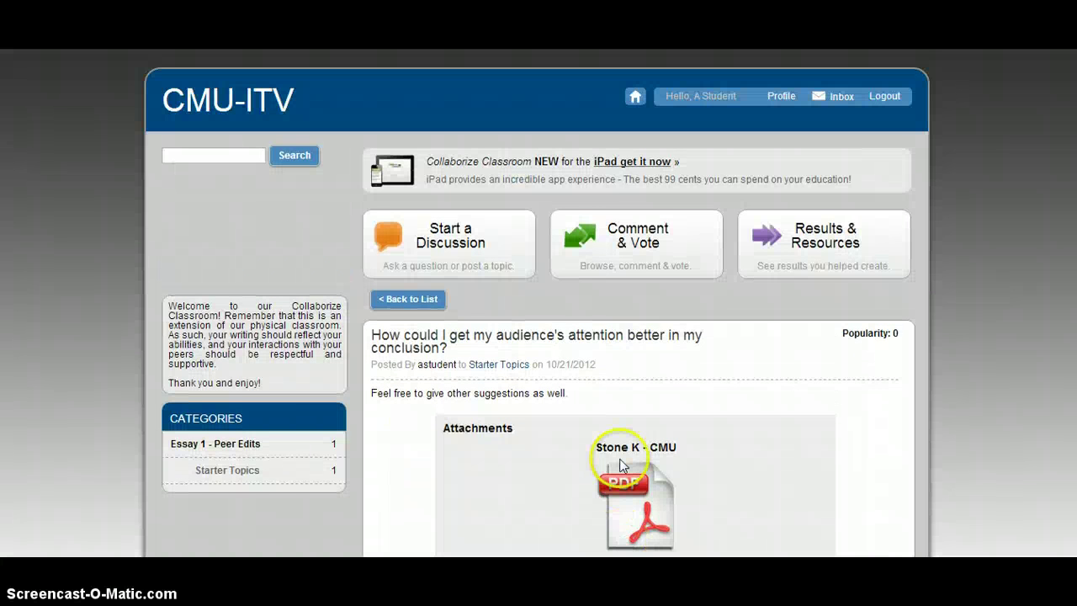
scroll(620, 462, down, 2)
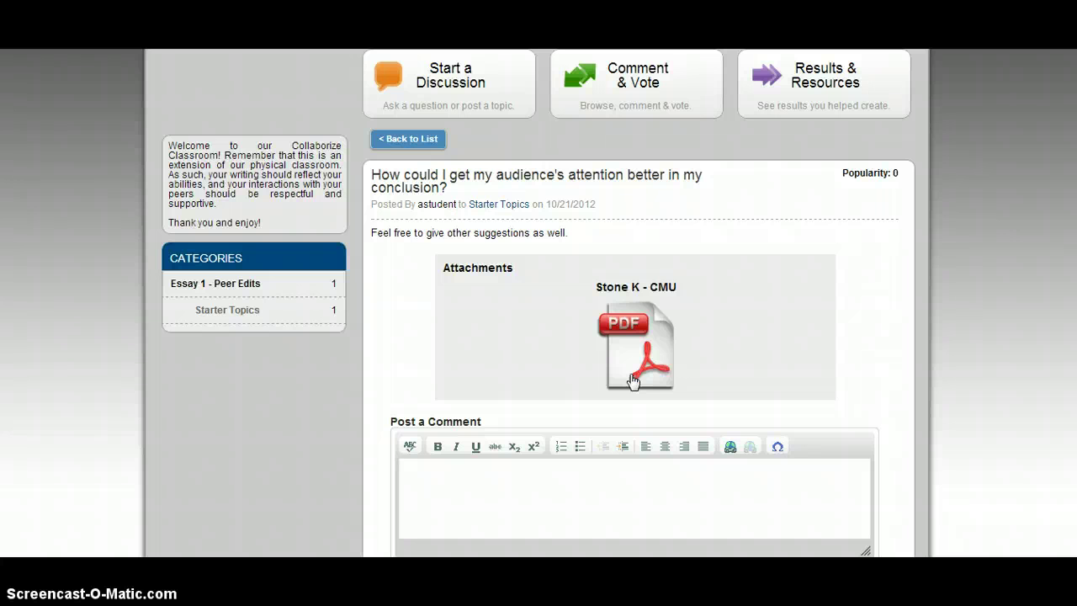
click(515, 498)
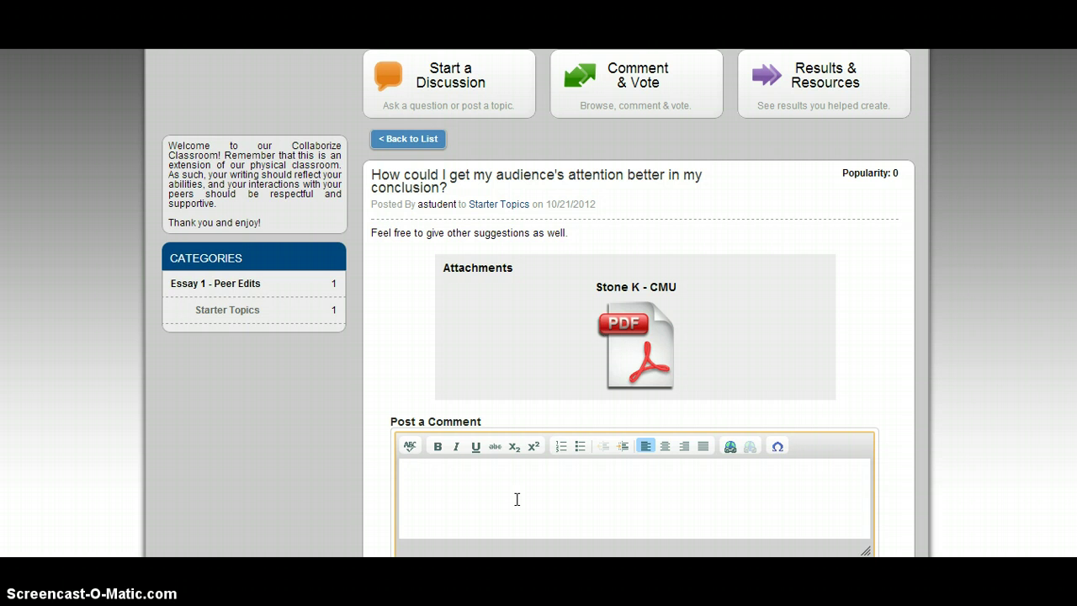
scroll(517, 500, down, 2)
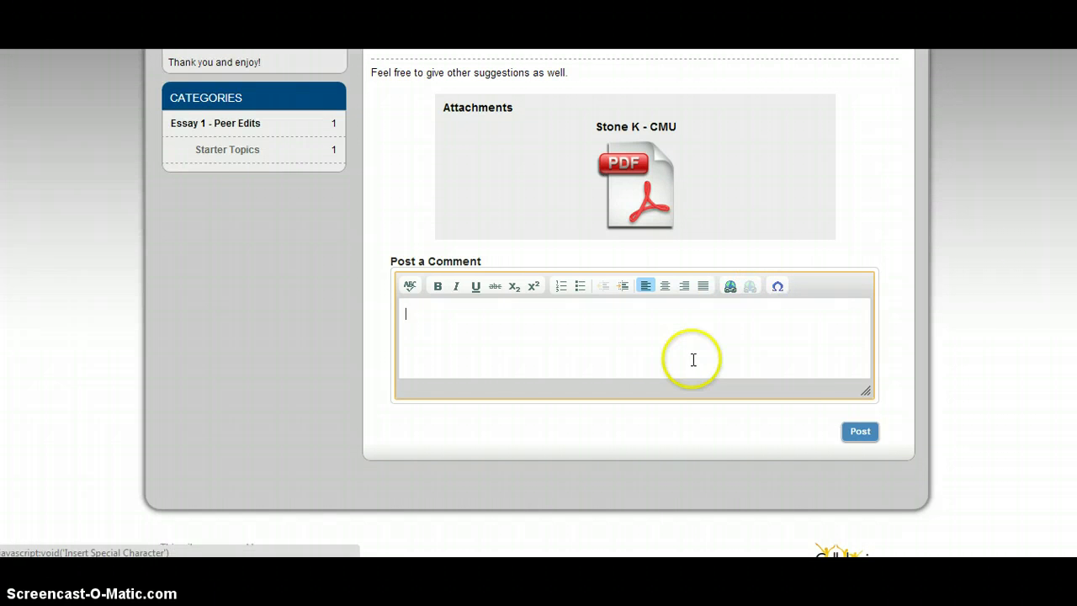
click(618, 388)
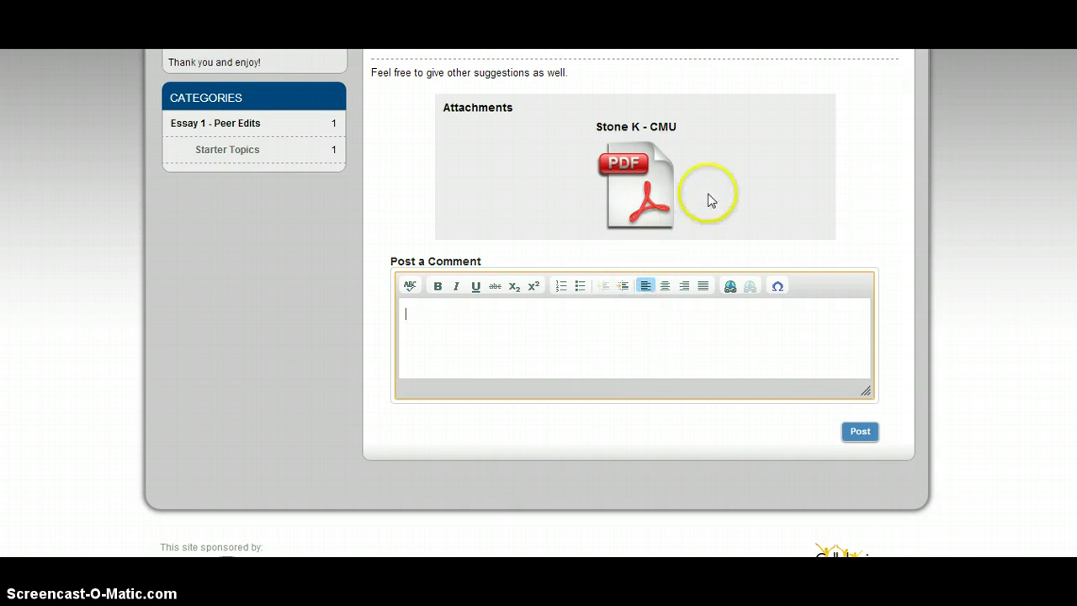
scroll(867, 227, up, 3)
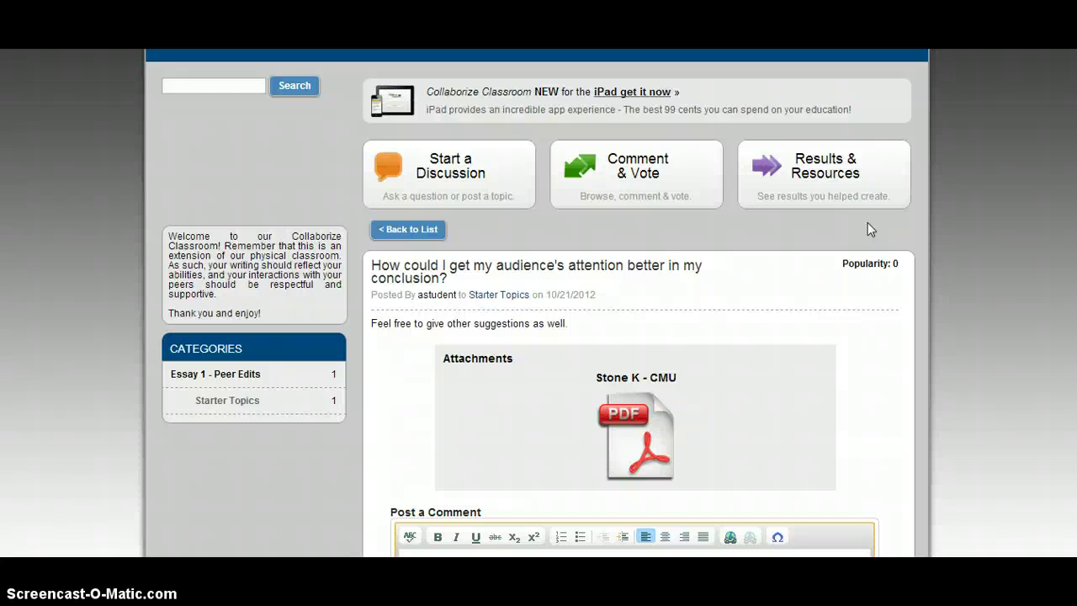
scroll(868, 222, down, 2)
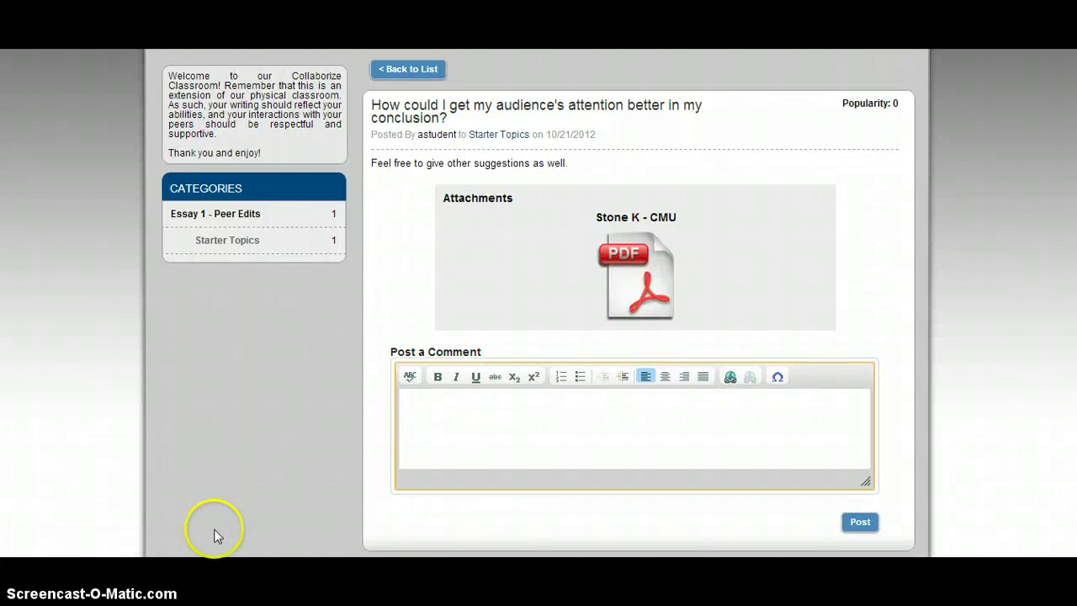